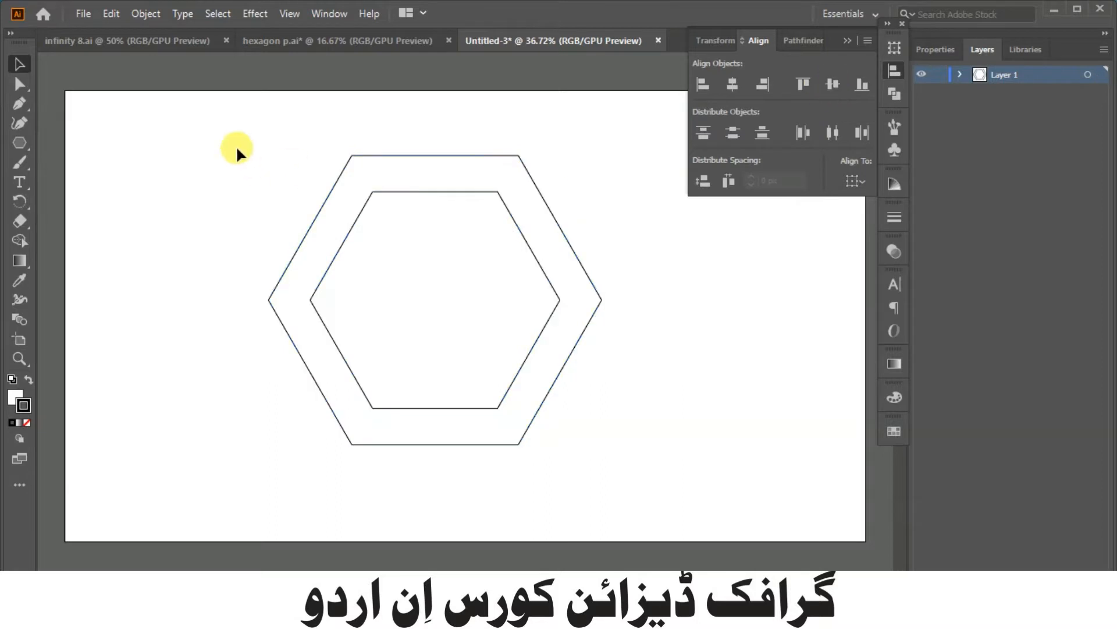
- Draw horizontal lines along the inner hexagon's top and bottom edges, and cross diagonals joining their intersections with the outer hexagon
left_click_drag(660, 444, 662, 443)
left_click(22, 142)
left_click(111, 222)
mouse_move(432, 191)
left_mouse_down()
mouse_move(656, 200)
mouse_move(620, 191)
left_mouse_up()
left_click_drag(412, 409, 588, 409)
left_click_drag(331, 191, 540, 408)
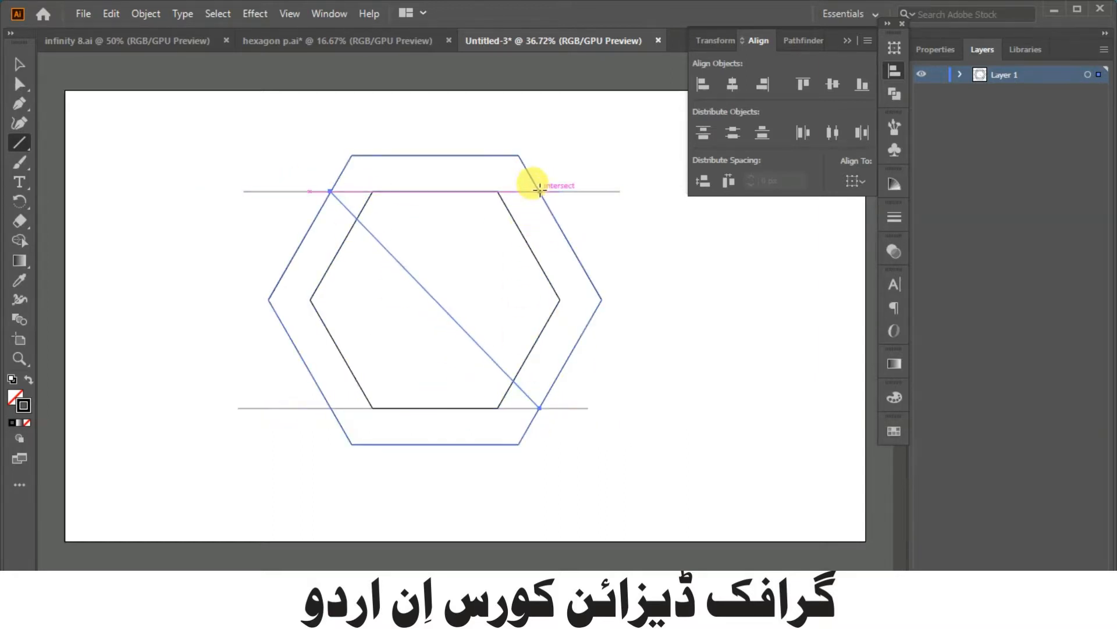
left_click_drag(540, 190, 330, 408)
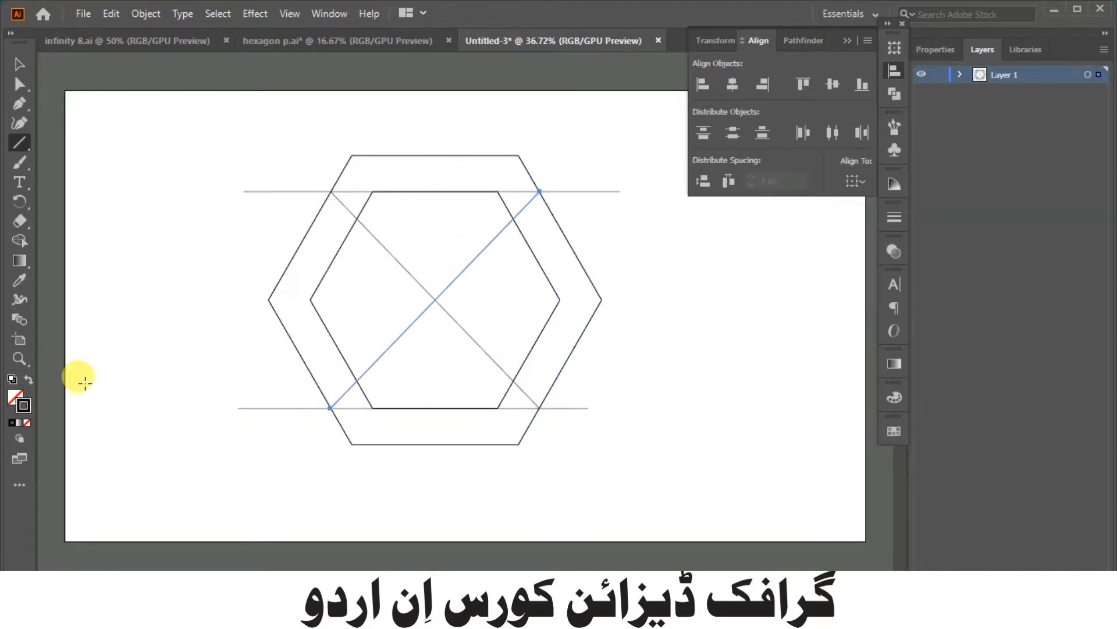
left_click_drag(436, 300, 670, 300)
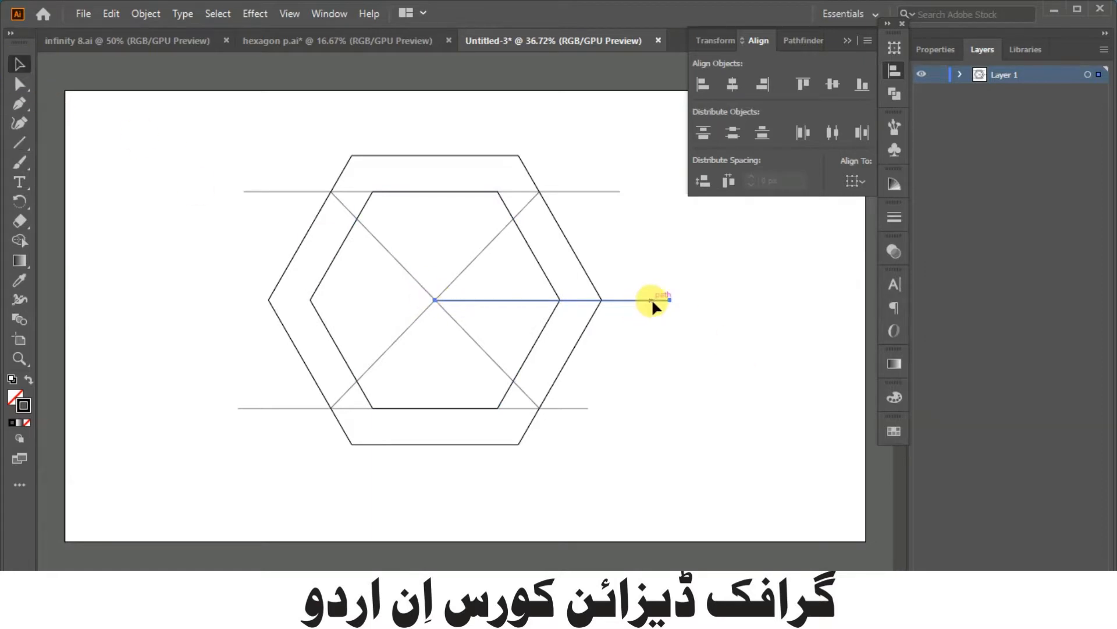
left_click_drag(650, 300, 680, 513)
key("Delete")
left_click(453, 307)
- Draw a horizontal line from the hexagons' centre to beyond the outer hexagon's rightmost corner
left_click(19, 142)
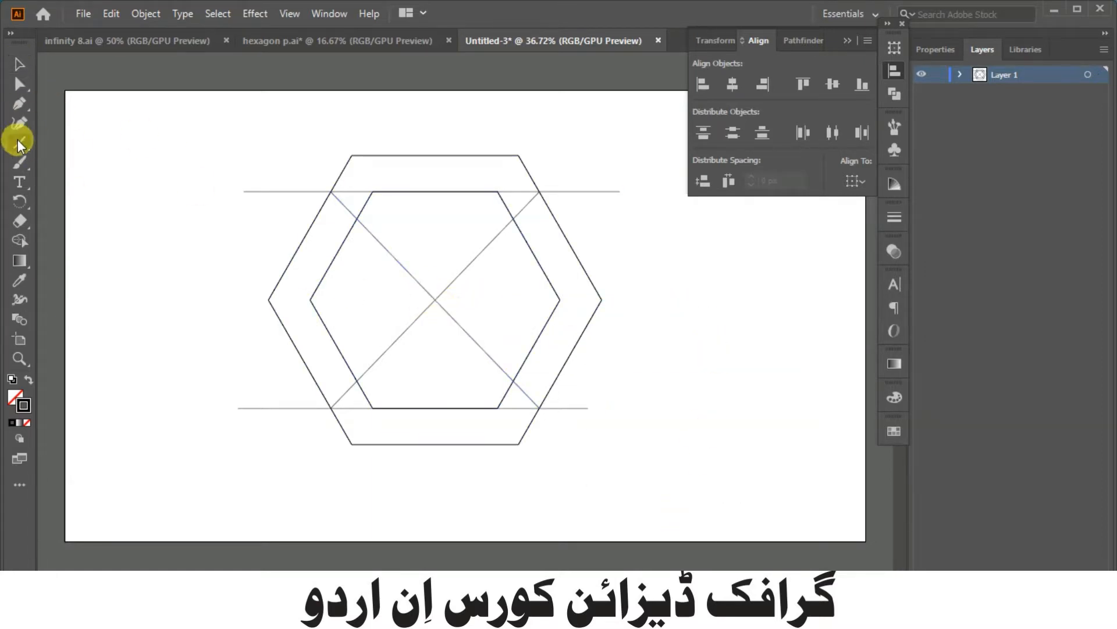
left_click_drag(436, 297, 688, 300)
left_click(688, 299)
- Rotate the hexagons with their edge lines and diagonals 60° about the centre, leaving out the horizontal centre line
left_click(607, 352)
left_click_drag(396, 469, 396, 471)
left_click(19, 204)
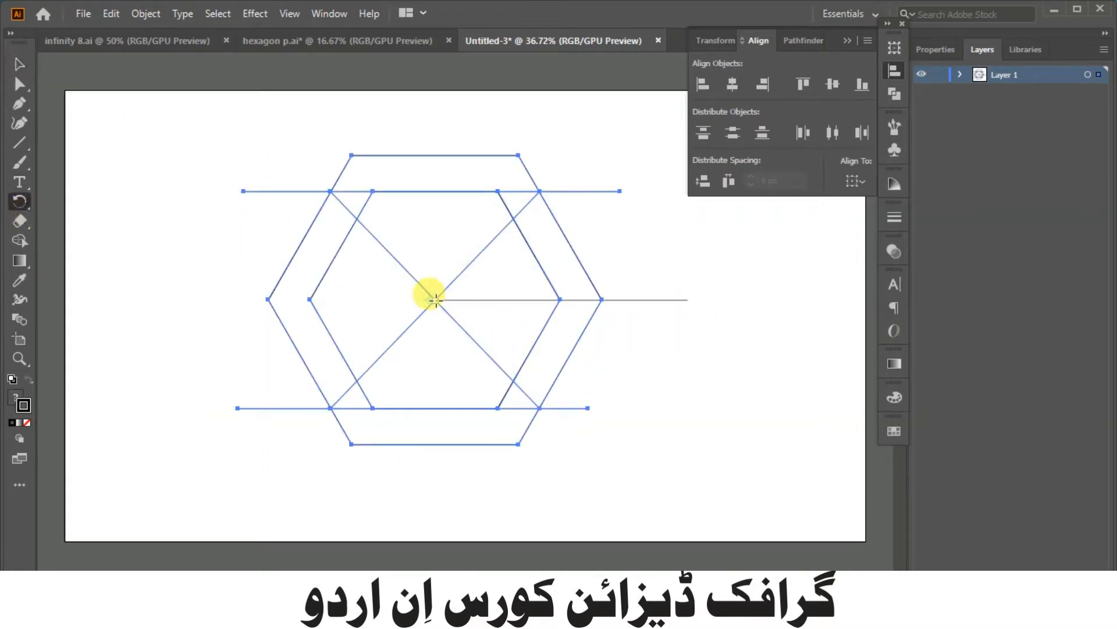
left_click(435, 298, "alt")
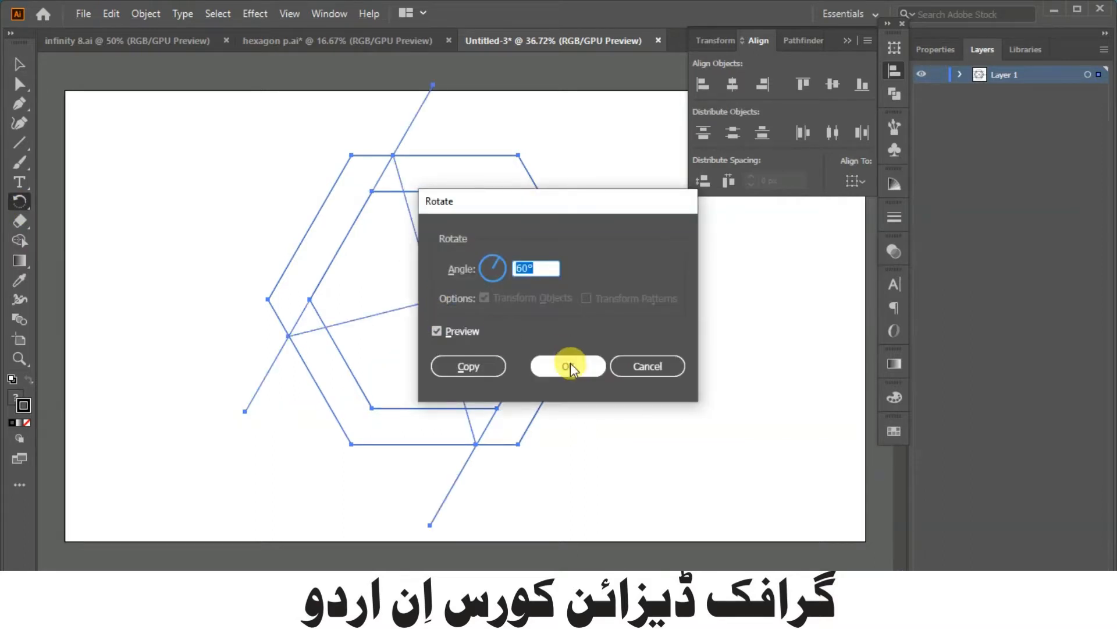
left_click(569, 364)
- Draw new horizontal lines along the inner hexagon's top and bottom edges, extending past the outer hexagon
left_click_drag(428, 190, 602, 191)
key("ctrl+z")
left_click(21, 144)
left_click_drag(406, 408, 616, 407)
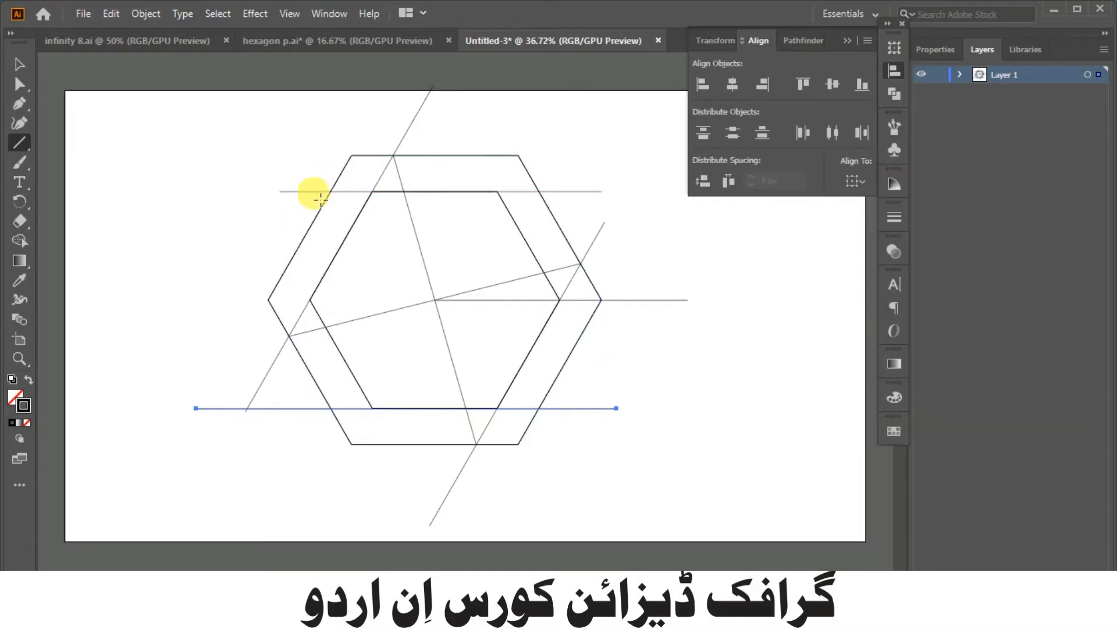
- Delete the steep rotated diagonal that crosses the hexagons' centre
mouse_move(330, 191)
left_mouse_down()
mouse_move(477, 446)
mouse_move(454, 457)
mouse_move(175, 267)
left_mouse_up()
key("ctrl+z")
key("v")
double_click(416, 246)
key("Delete")
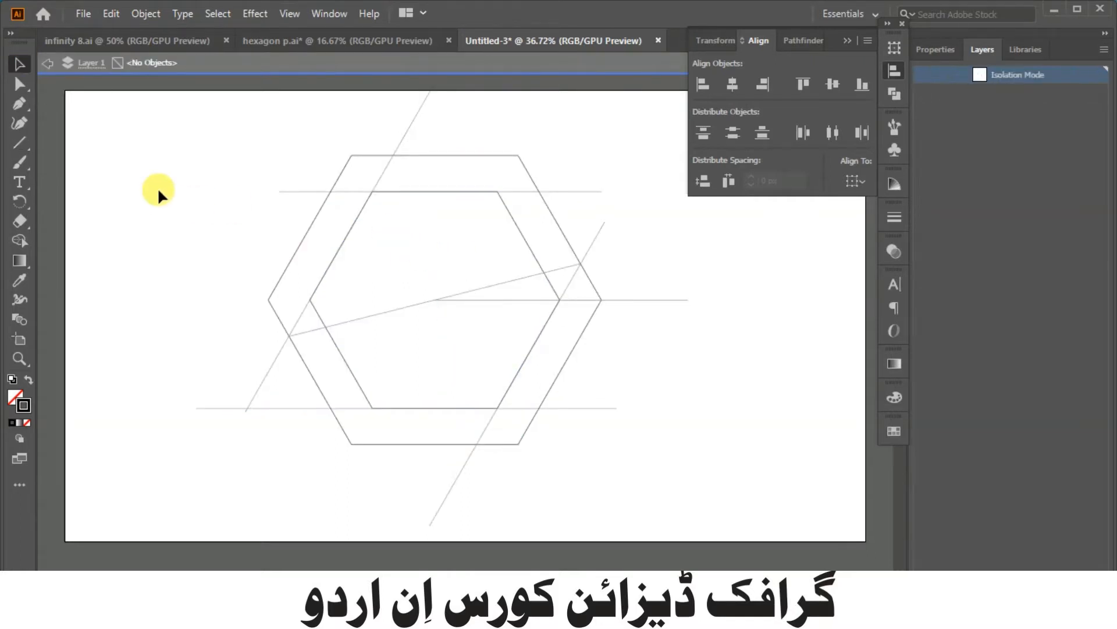
- Draw two parallel slanted lines across the hexagons, joining the intersections of the edge lines with the outer hexagon
left_click(19, 142)
left_click_drag(394, 155, 538, 408)
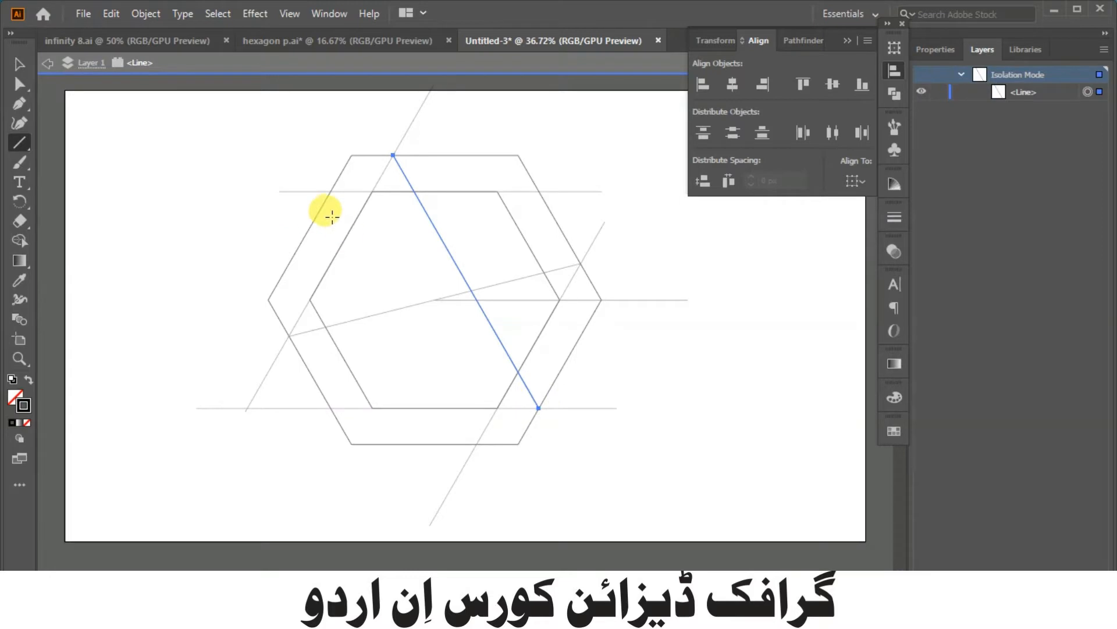
left_click_drag(330, 191, 476, 445)
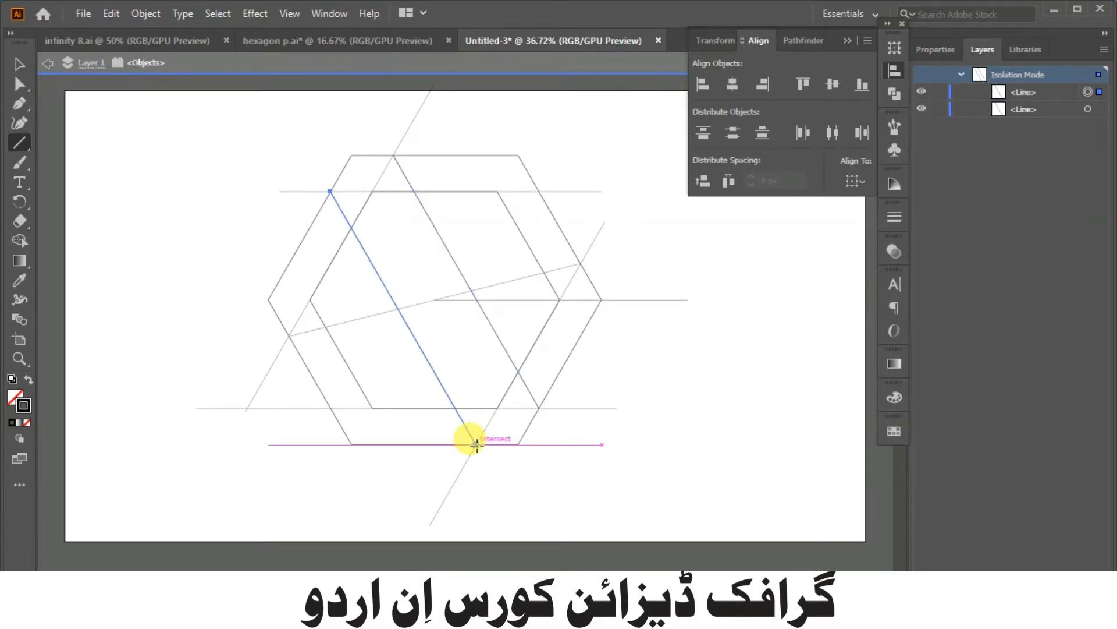
- Exit isolation mode and delete the remaining shallow diagonal through the hexagons' centre
left_click(19, 64)
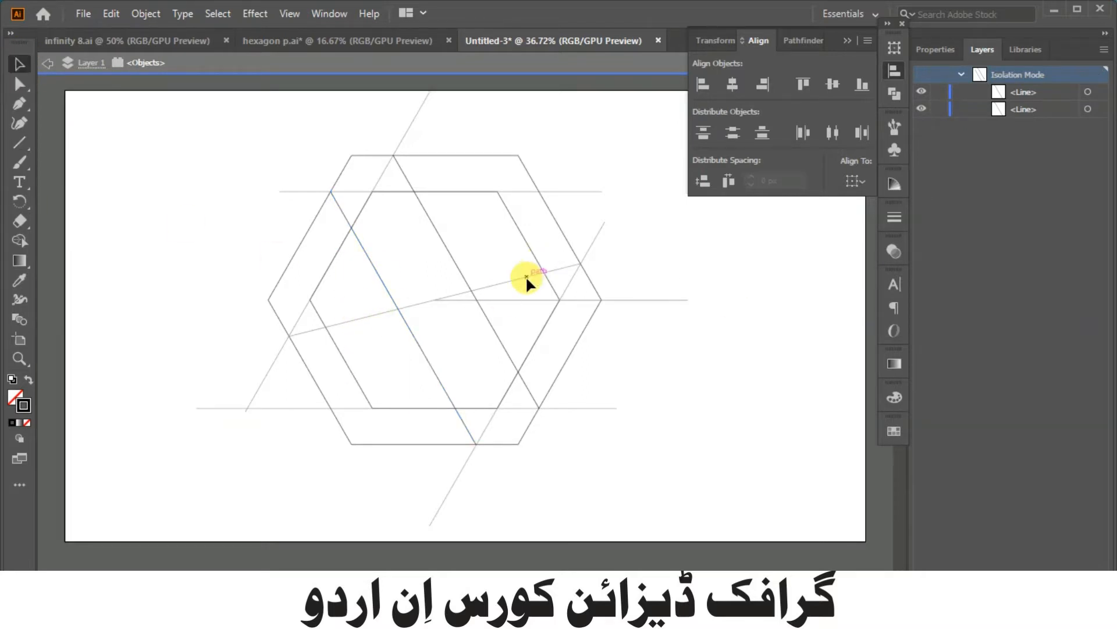
double_click(202, 124)
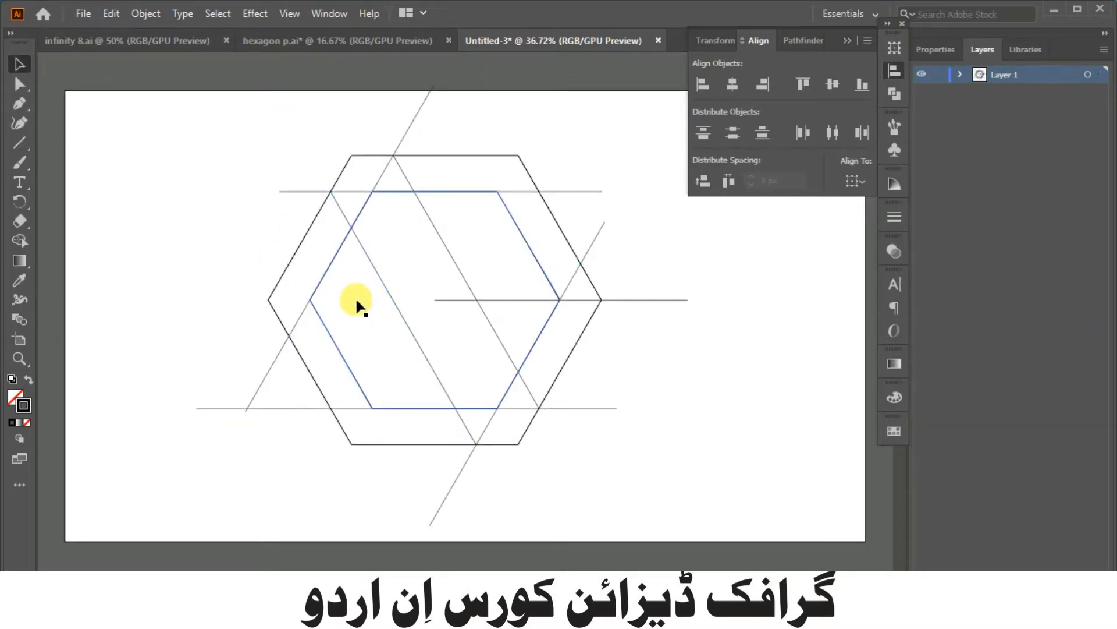
left_click(20, 143)
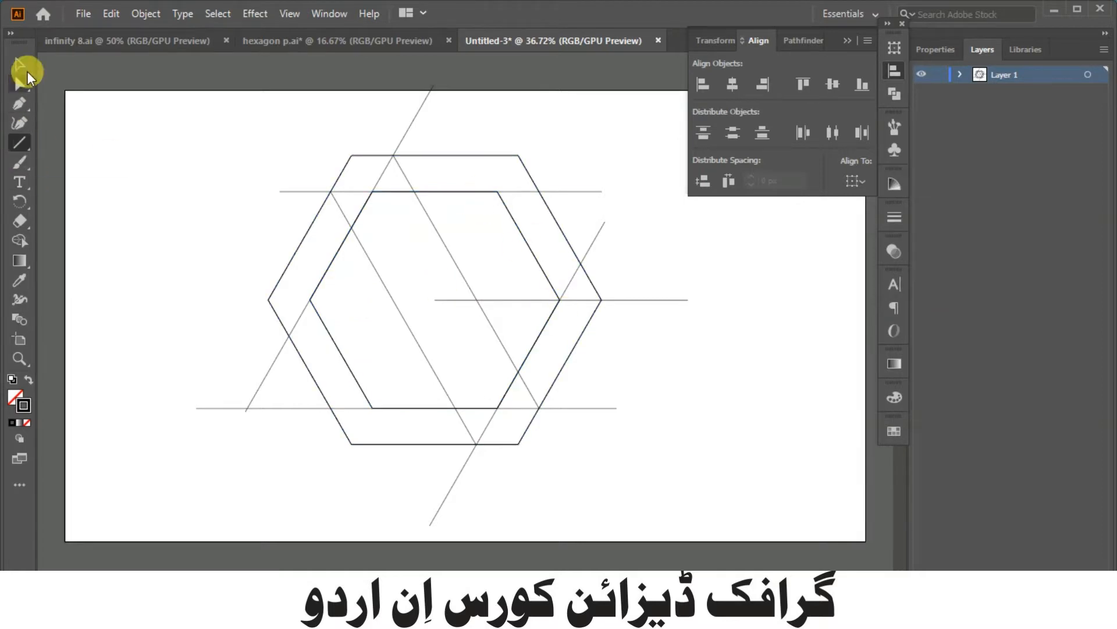
left_click_drag(432, 533, 417, 526)
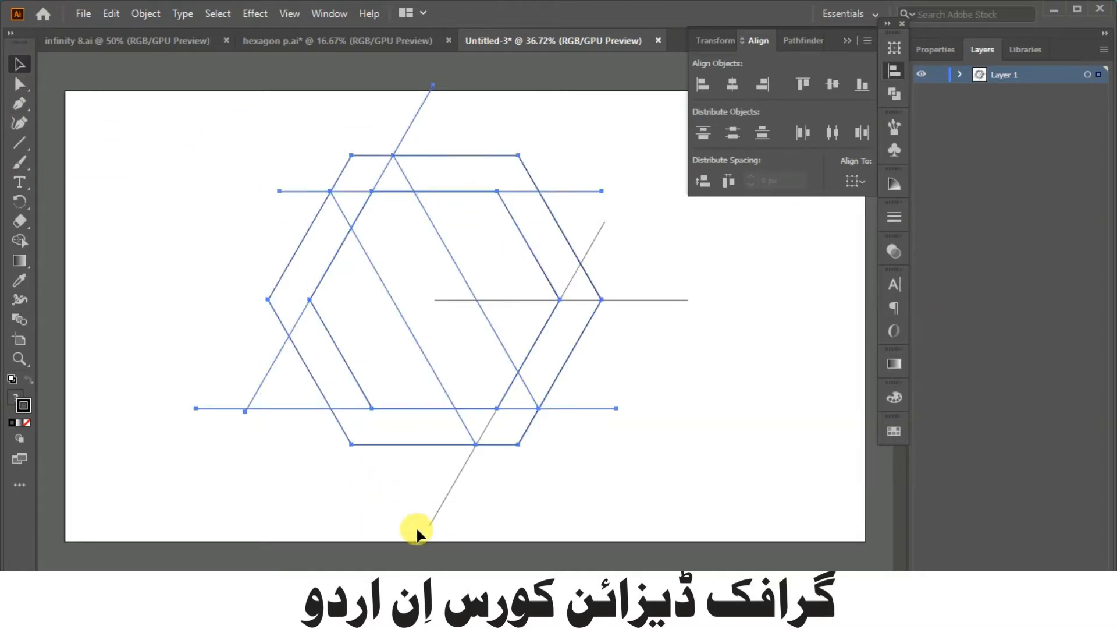
left_click_drag(364, 467, 361, 466)
left_click(662, 403)
- Draw slanted lines along the inner hexagon's upper-right and lower-left edges, plus two horizontals joining the new outer-hexagon intersections
left_click(19, 142)
left_click_drag(524, 233, 627, 418)
left_click_drag(294, 282, 440, 525)
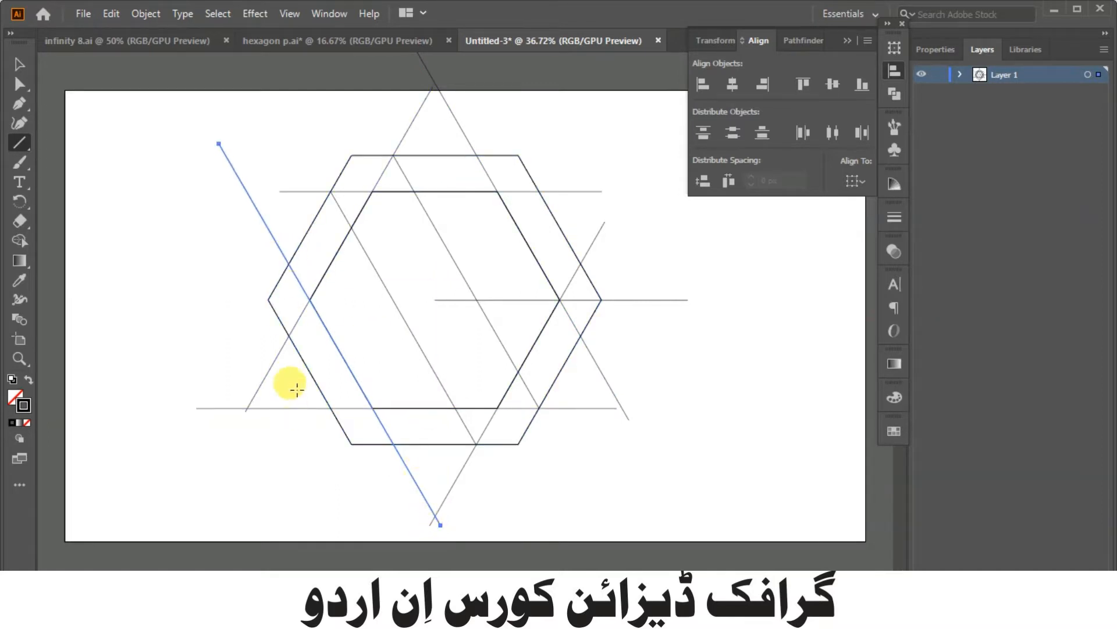
left_click_drag(289, 336, 582, 334)
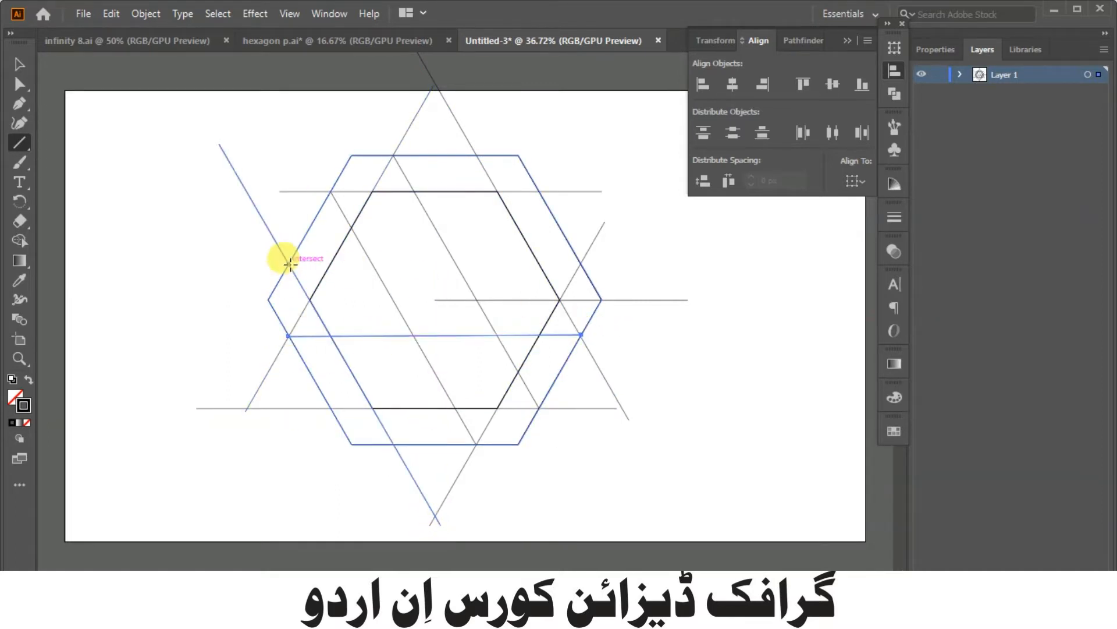
left_click_drag(289, 264, 580, 263)
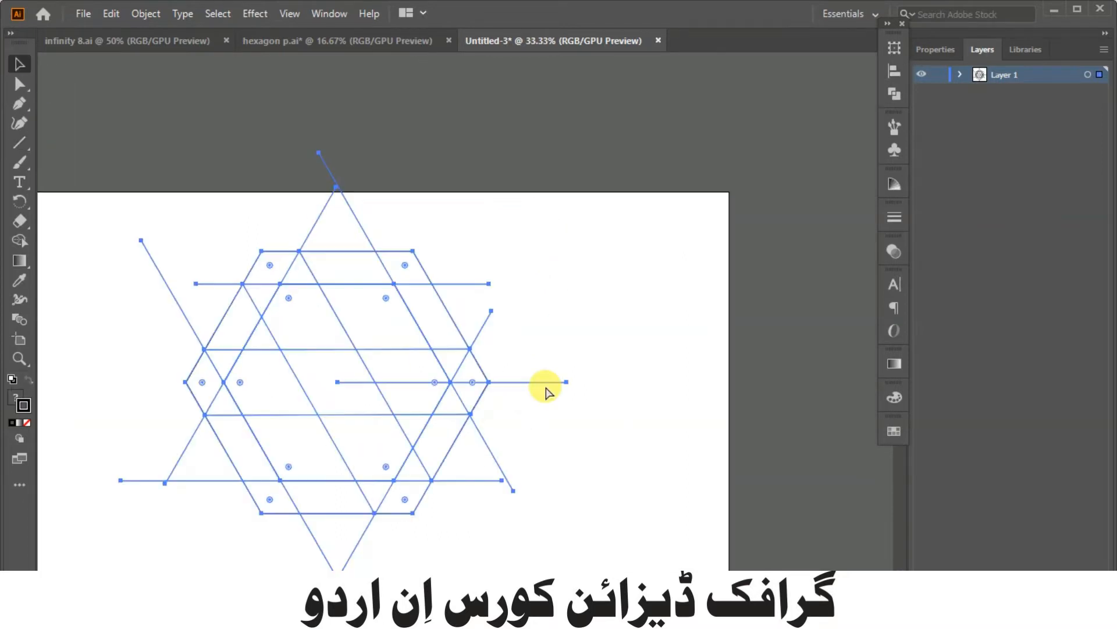
- Select all the artwork and merge the regions of the upper band and its left corner with Shape Builder
left_click(558, 291)
left_click_drag(531, 489, 580, 554)
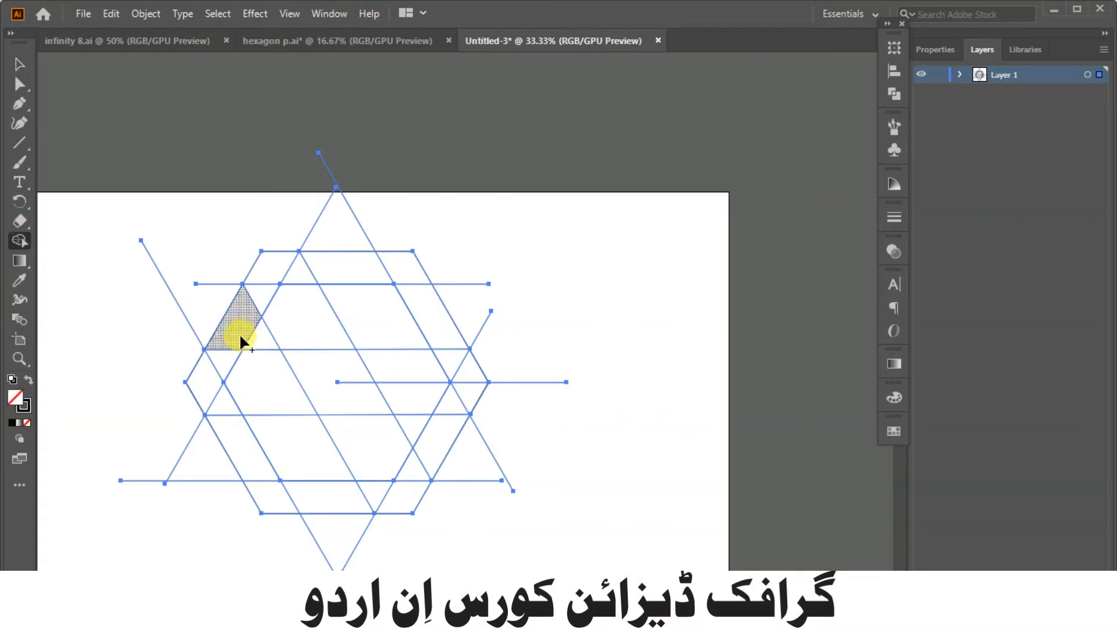
left_click_drag(229, 312, 344, 317)
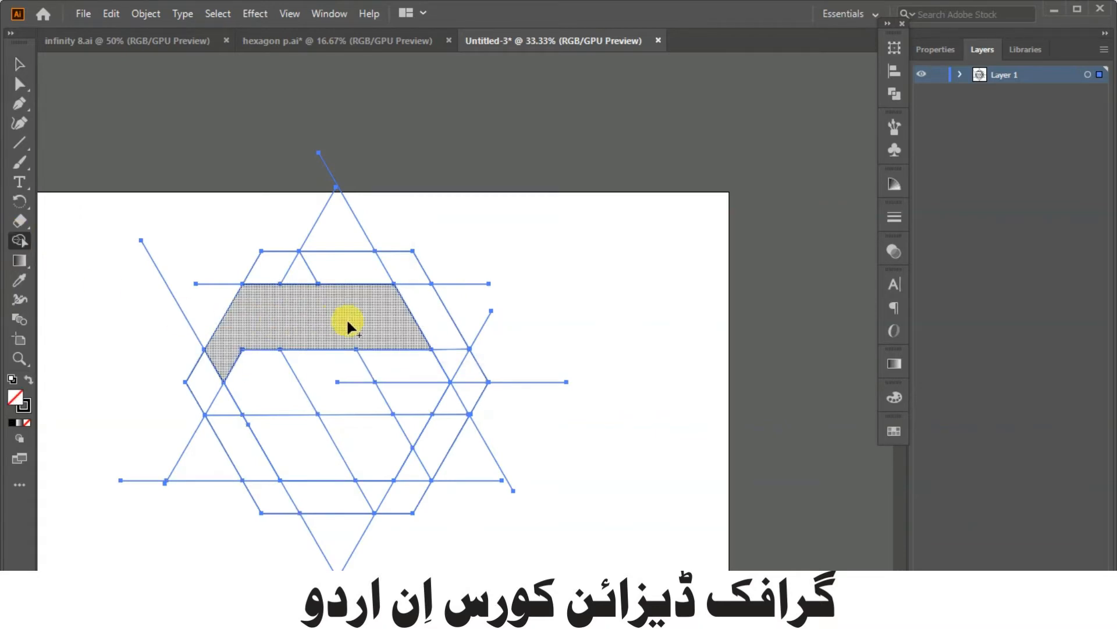
double_click(20, 64)
left_click(644, 429)
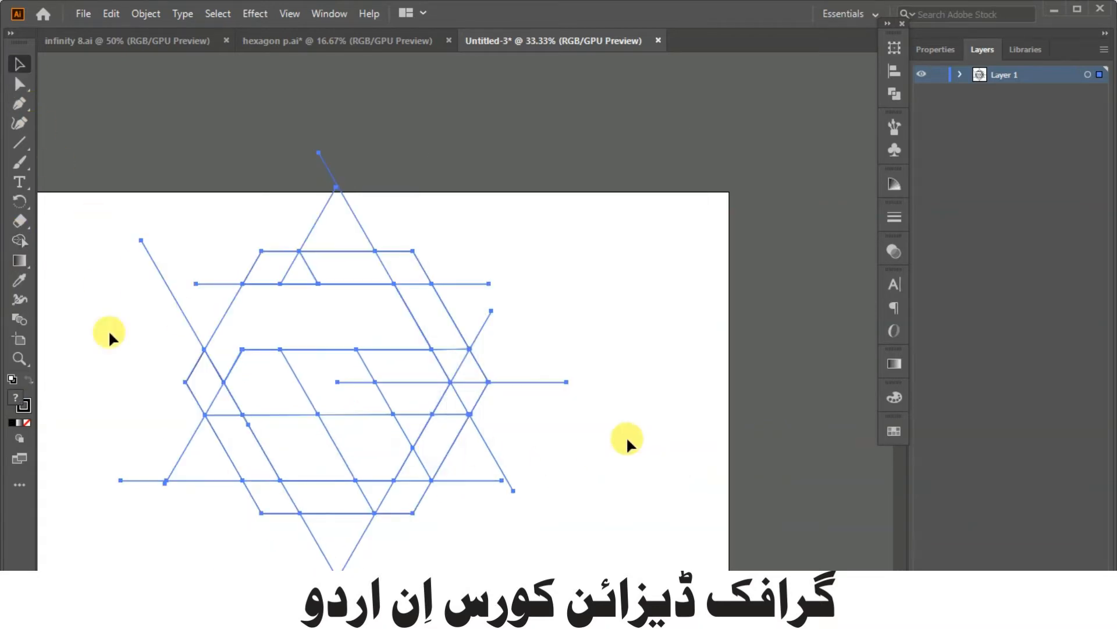
- Fill the merged upper band with purple
double_click(14, 402)
left_click(999, 199)
left_click(277, 302)
left_click(19, 64)
left_click(580, 280)
- Examine up close the purple band's left corner where it meets the construction lines
left_click(350, 340)
scroll(285, 313, "up", 4)
left_click_drag(211, 293, 390, 256)
key("ctrl+z")
key("ctrl+z")
scroll(228, 407, "up", 4)
scroll(224, 403, "down", 4)
scroll(88, 363, "up", 8)
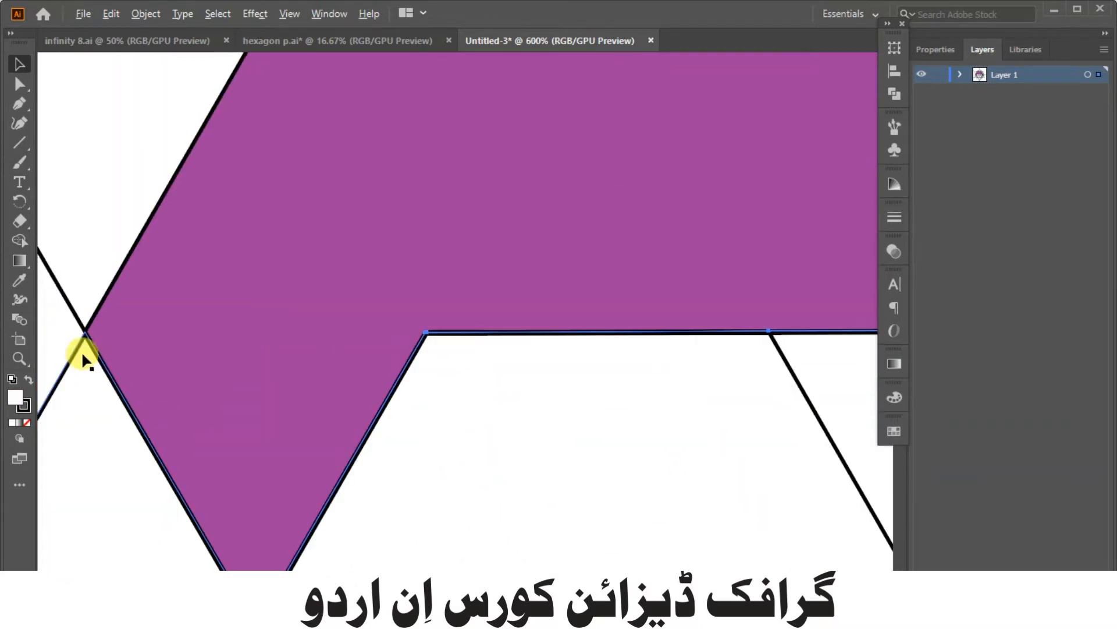
scroll(168, 205, "down", 8)
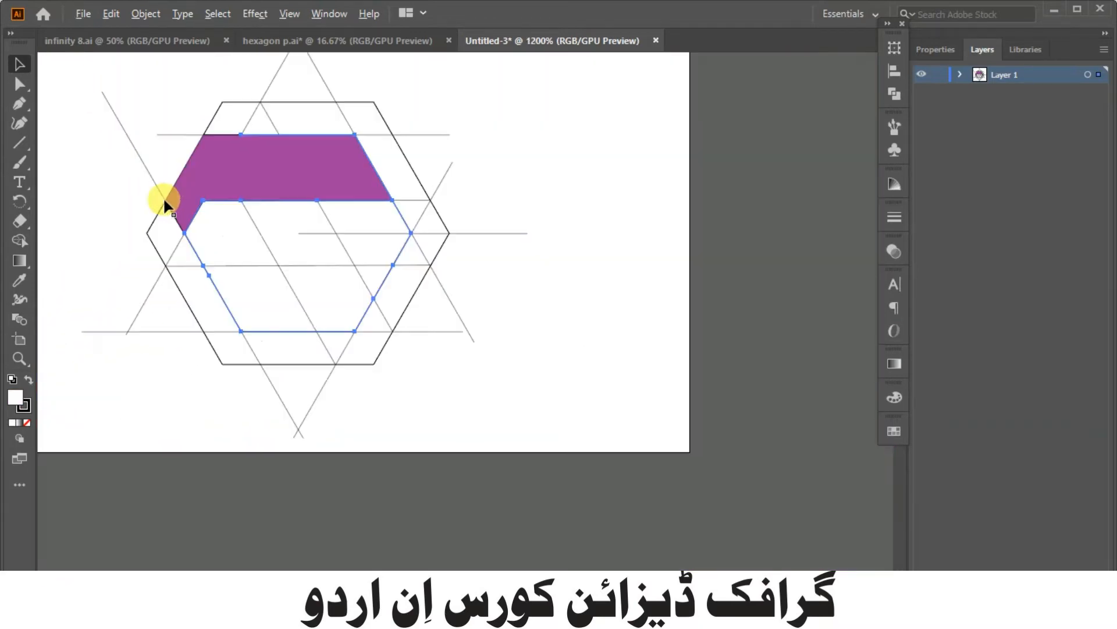
- Create a copy of the purple band rotated 120° about the hexagons' centre, and repeat the transformation for a third band
left_click(19, 200)
left_click(300, 233, "alt")
type("120")
left_click(474, 366)
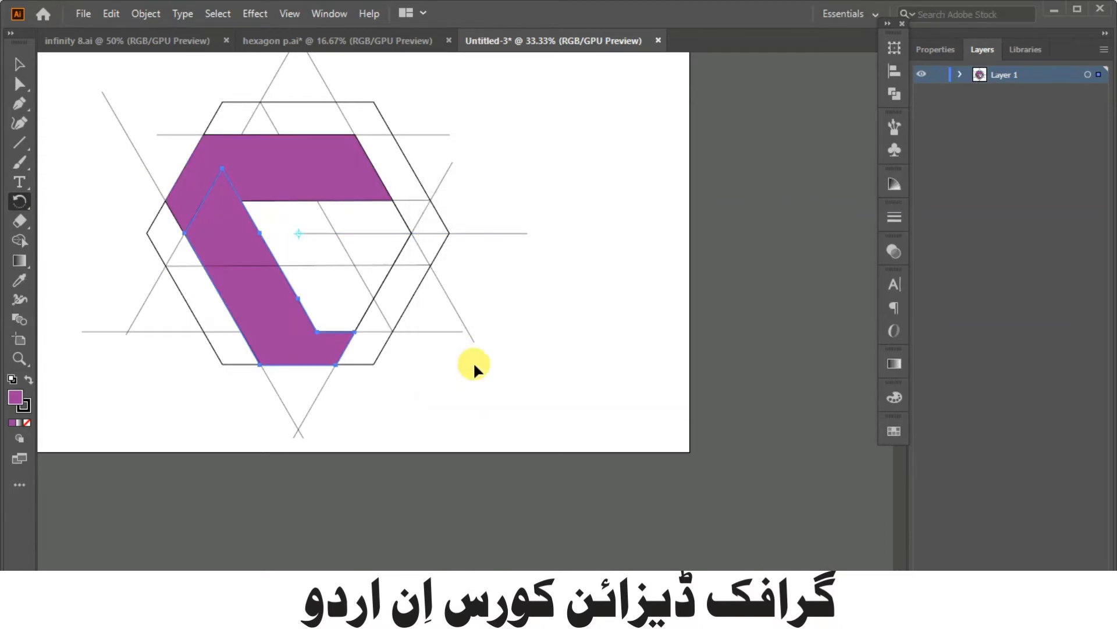
key("ctrl+d")
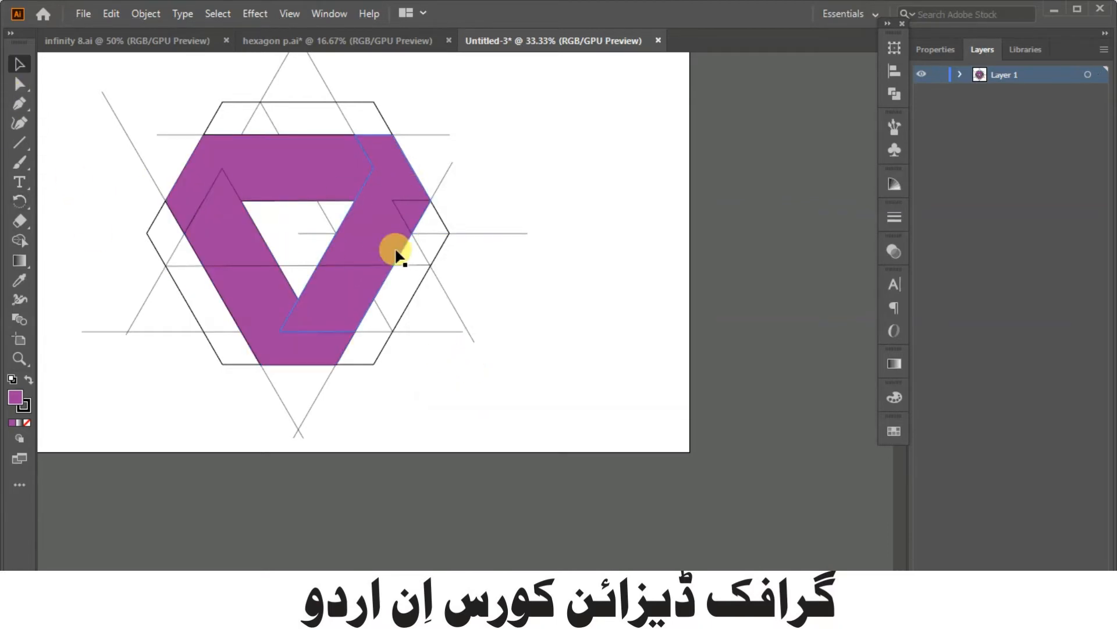
- Move the three purple bands out to the right of the construction lines
right_click(240, 161)
left_click(604, 219)
left_click_drag(262, 303, 573, 284)
key("ctrl+equal")
key("ctrl+equal")
- Recolour the upper band a darker purple and the left band a very dark purple
double_click(16, 399)
left_click(794, 303)
left_click(985, 202)
left_click(225, 366)
left_click(267, 368)
double_click(16, 399)
left_click(793, 341)
left_click(985, 202)
left_click(699, 323)
- Bring the upper band to the front, and then the dark left band in front of it
left_click(361, 167)
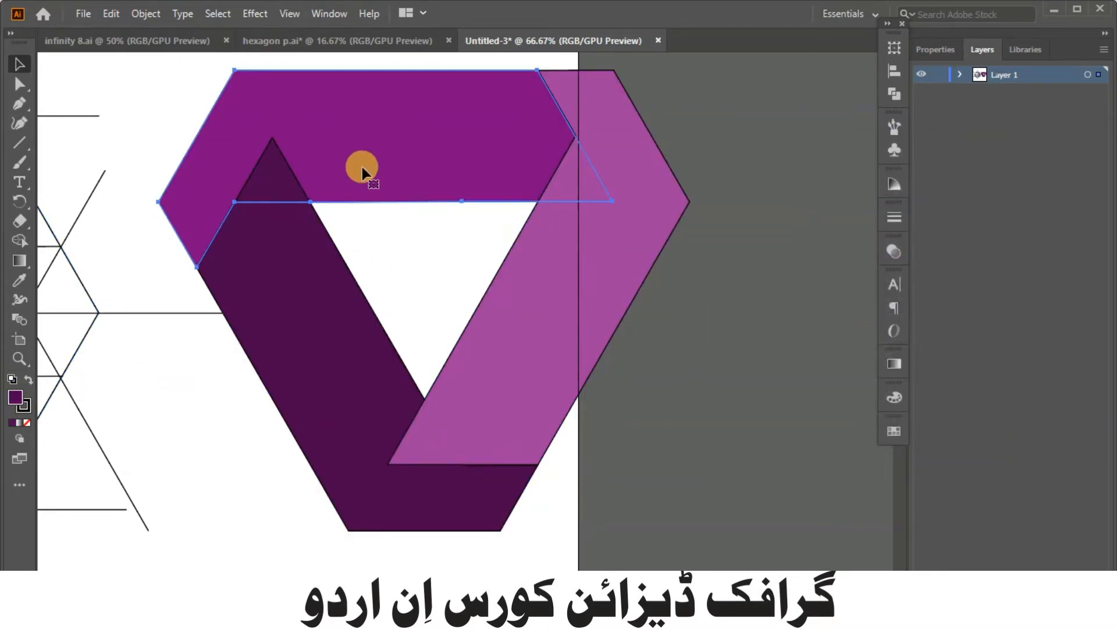
right_click(361, 165)
mouse_move(436, 434)
left_click(593, 434)
left_click(270, 356)
right_click(437, 498)
mouse_move(544, 415)
left_click(687, 413)
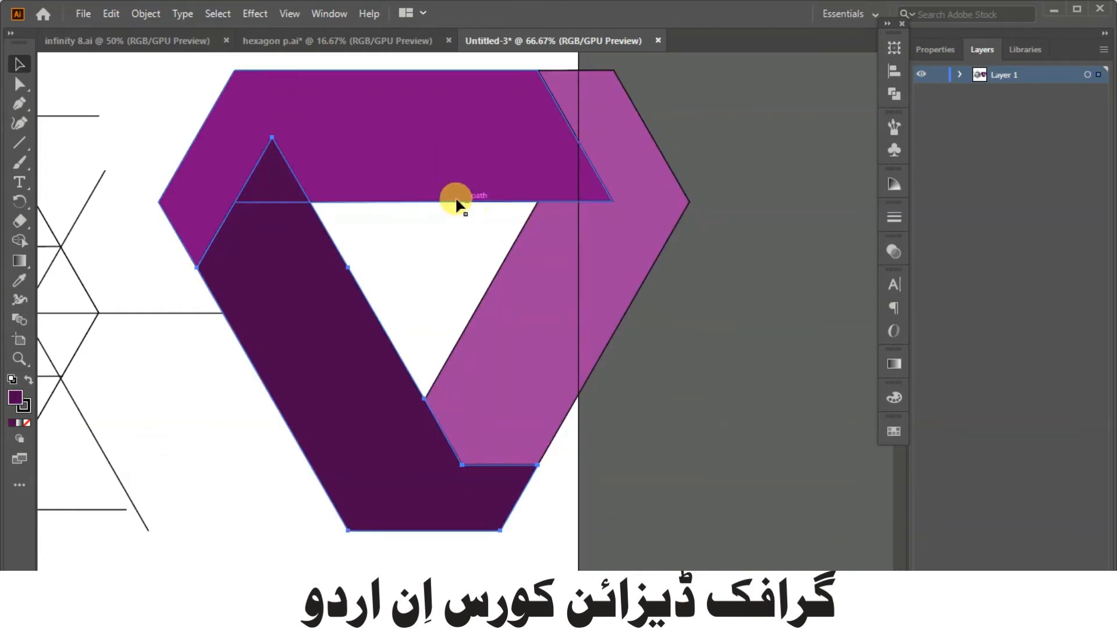
- Bring the upper band forward one level so it covers the dark band's tip
right_click(369, 177)
mouse_move(445, 451)
left_click(620, 469)
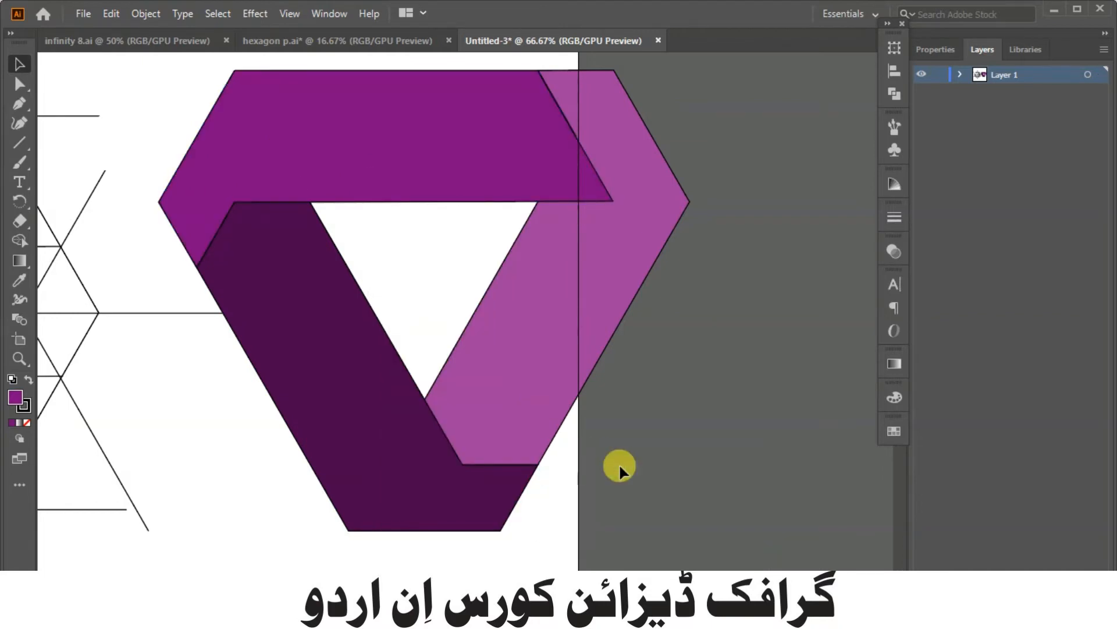
- Raise the light purple right band to the front of the other two bands
left_click(596, 348)
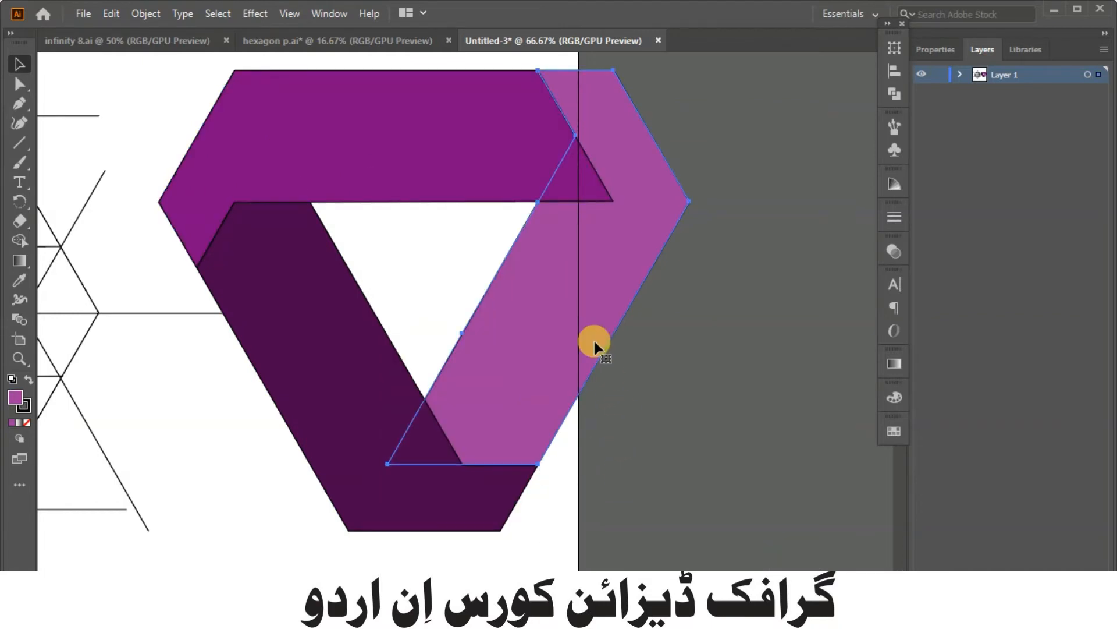
right_click(594, 341)
mouse_move(734, 510)
left_click(825, 524)
right_click(560, 235)
mouse_move(628, 512)
left_click(783, 529)
right_click(509, 341)
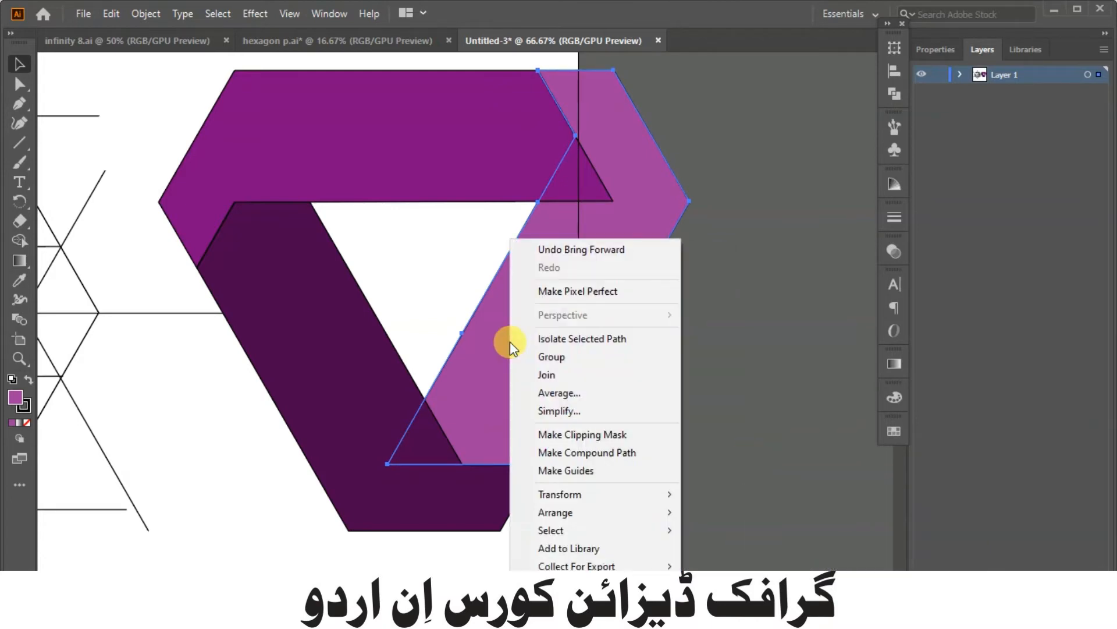
mouse_move(549, 511)
left_click(766, 502)
left_click(766, 504)
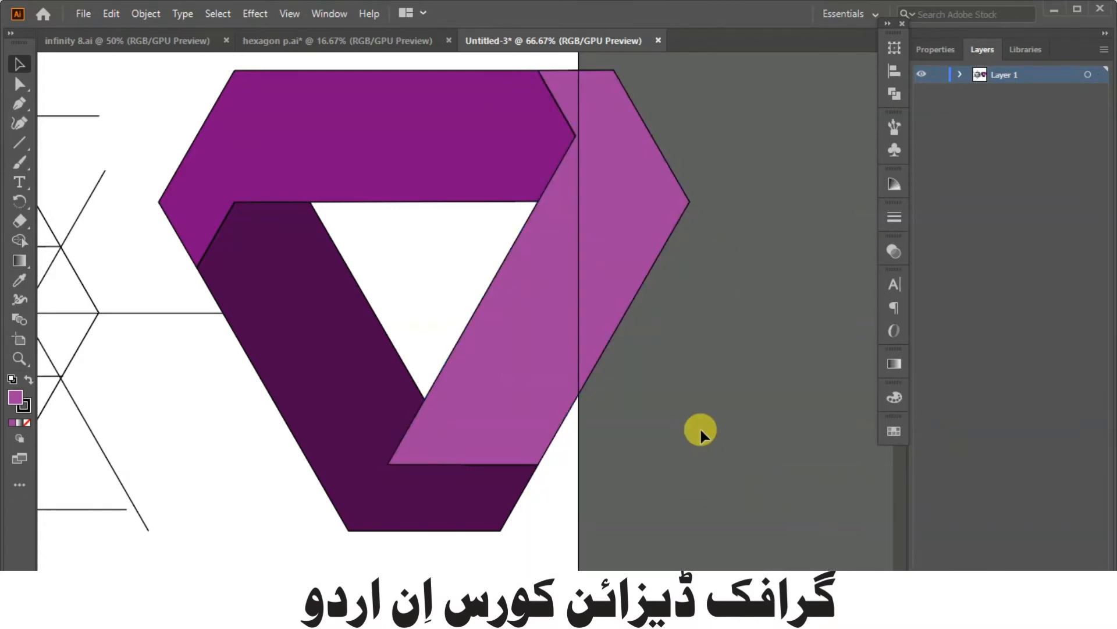
- Try sending the light purple band backward one level, and undo the change
right_click(463, 418)
mouse_move(582, 314)
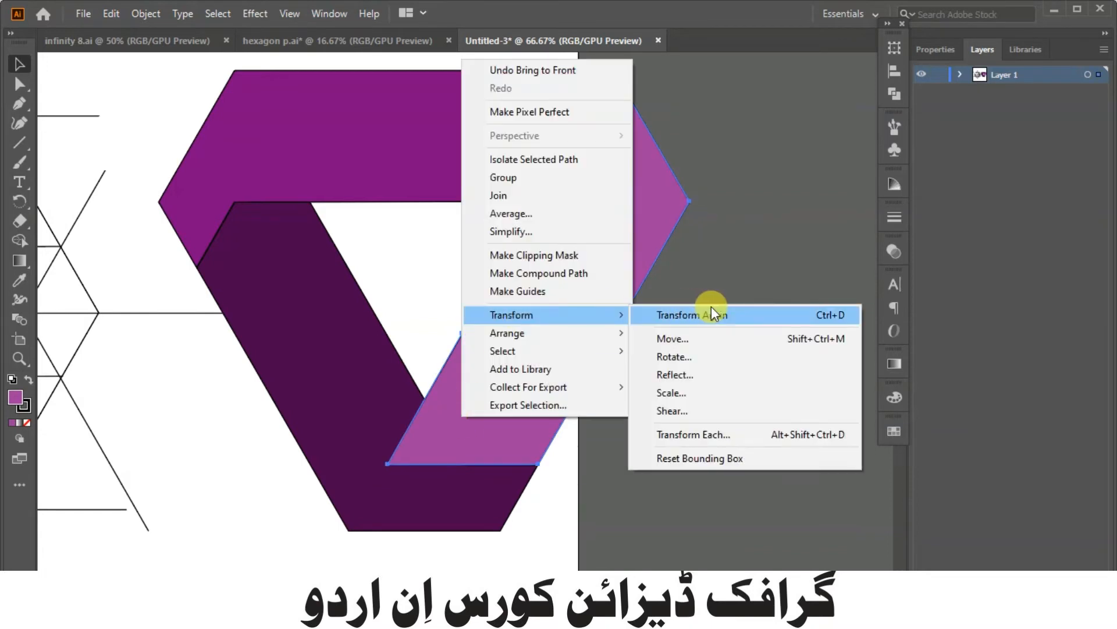
mouse_move(548, 333)
left_click(696, 368)
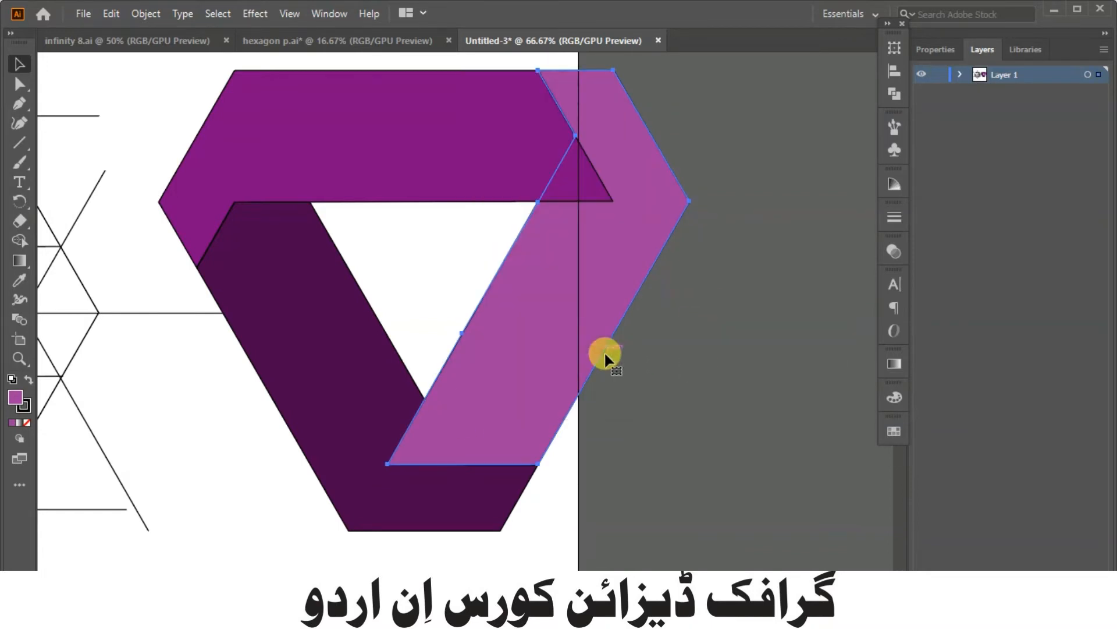
left_click(717, 341)
key("ctrl+z")
- Bring the dark left band to the front and move the upper band forward one level
right_click(482, 505)
mouse_move(591, 409)
left_click(710, 421)
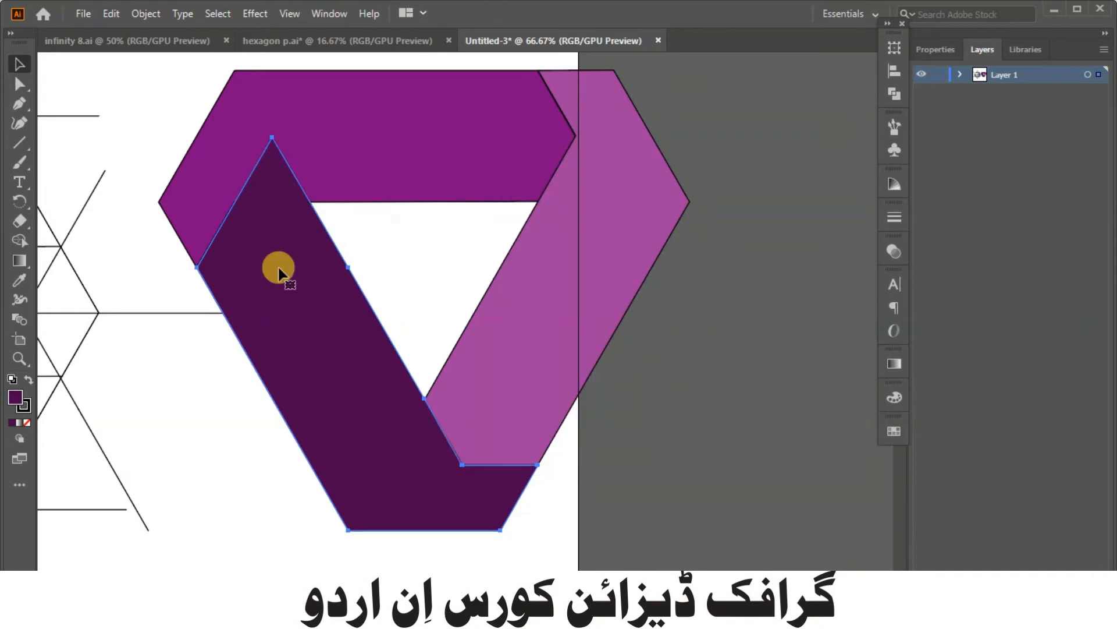
right_click(196, 192)
mouse_move(349, 464)
left_click(434, 465)
left_click(768, 392)
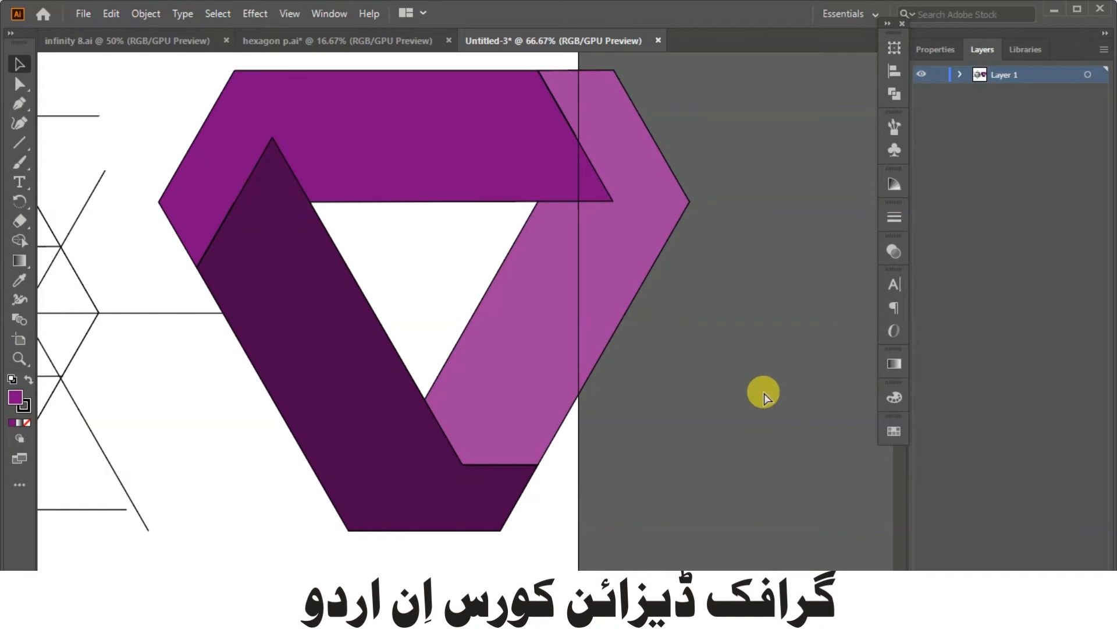
- Undo the last stacking change and merge the dark band's overlapping tip into the upper band with Shape Builder
key("ctrl+z")
left_click_drag(149, 64, 356, 251)
left_click(20, 240)
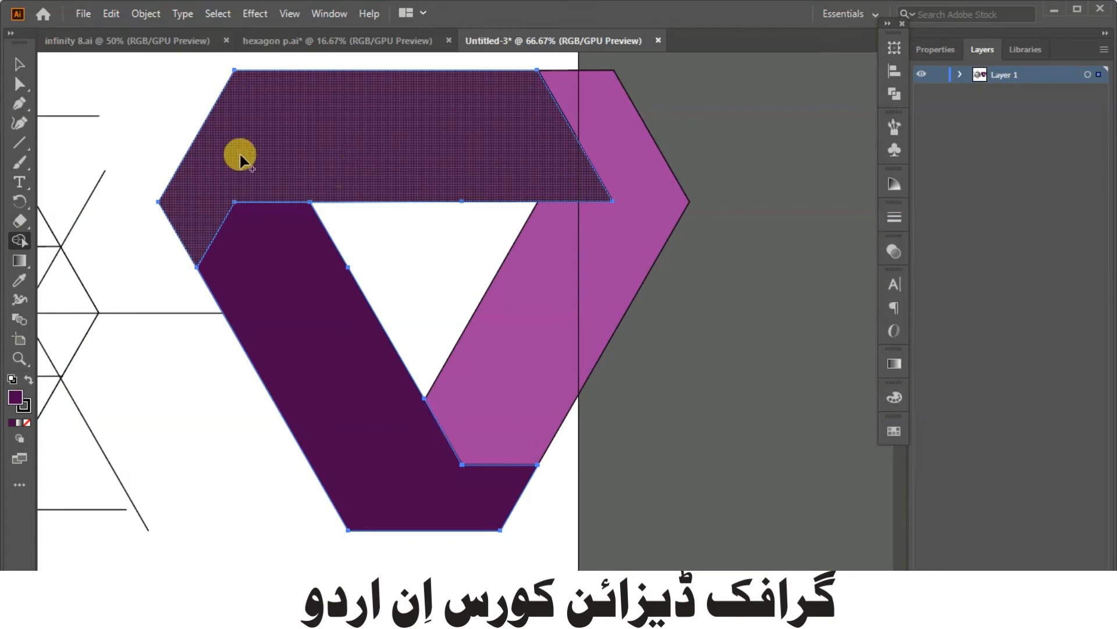
left_click(16, 63)
- Merge the upper band's overlapping tip into the right band with Shape Builder
left_click(747, 242)
left_click(544, 329)
left_click(20, 241)
left_click_drag(604, 159, 565, 221)
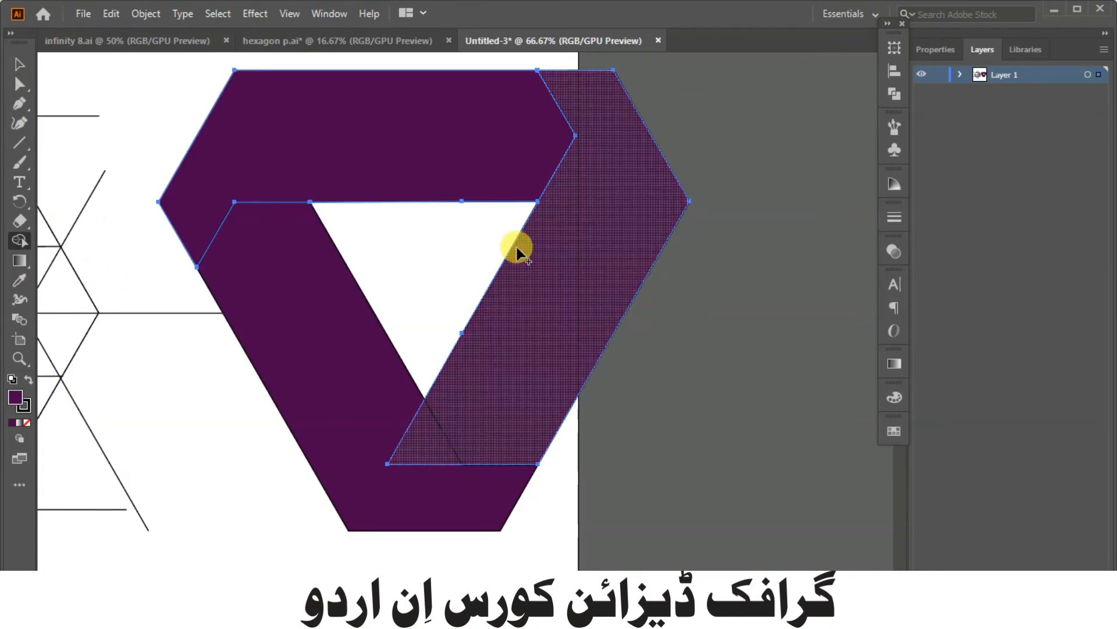
key("v")
left_click(753, 307)
- Delete the leftover construction lines and hexagon outlines, and move the logo to the middle of the artboard
scroll(753, 307, "down", 4)
left_click_drag(749, 313, 683, 314)
left_click_drag(288, 173, 320, 219)
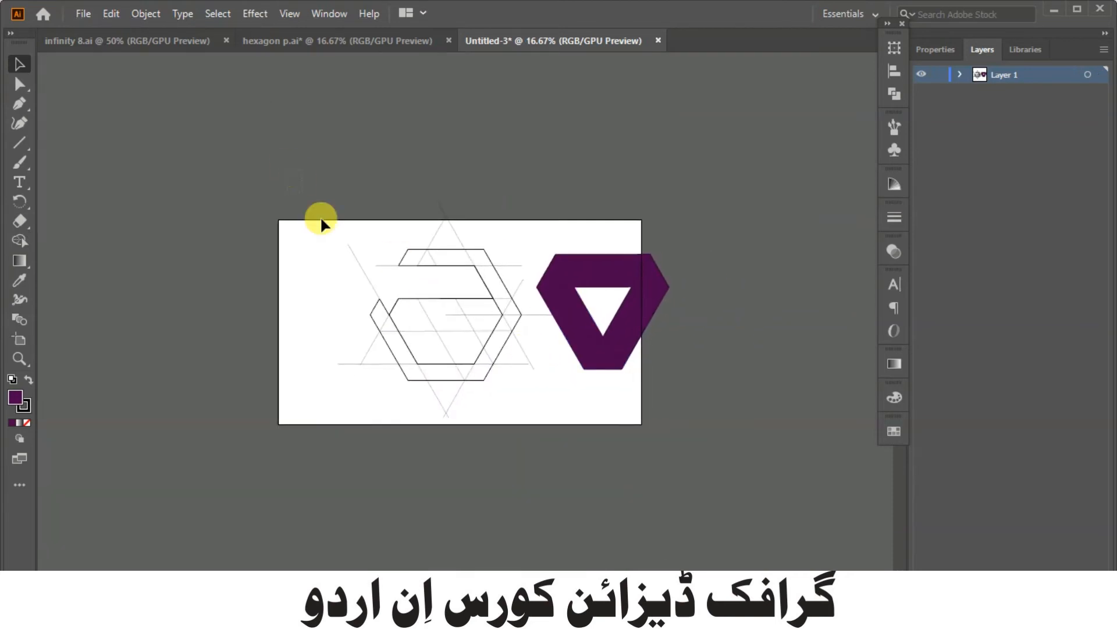
left_click_drag(527, 432, 530, 430)
key("Delete")
left_click_drag(608, 349, 479, 349)
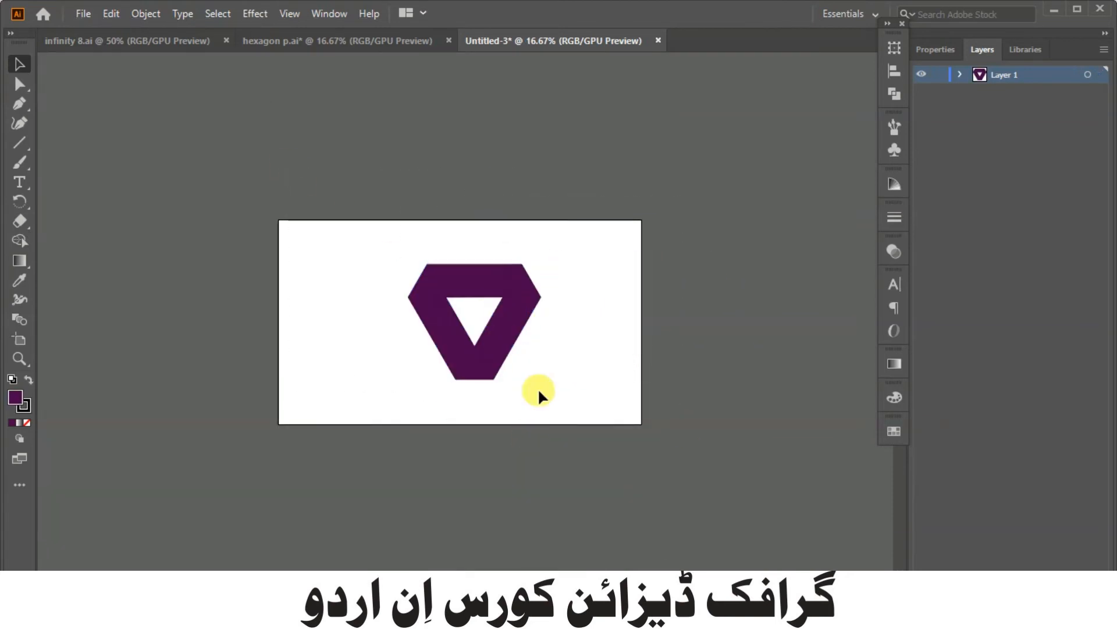
- Remove the stroke from all three bands of the logo
scroll(466, 343, "up", 4)
left_click_drag(205, 80, 709, 420)
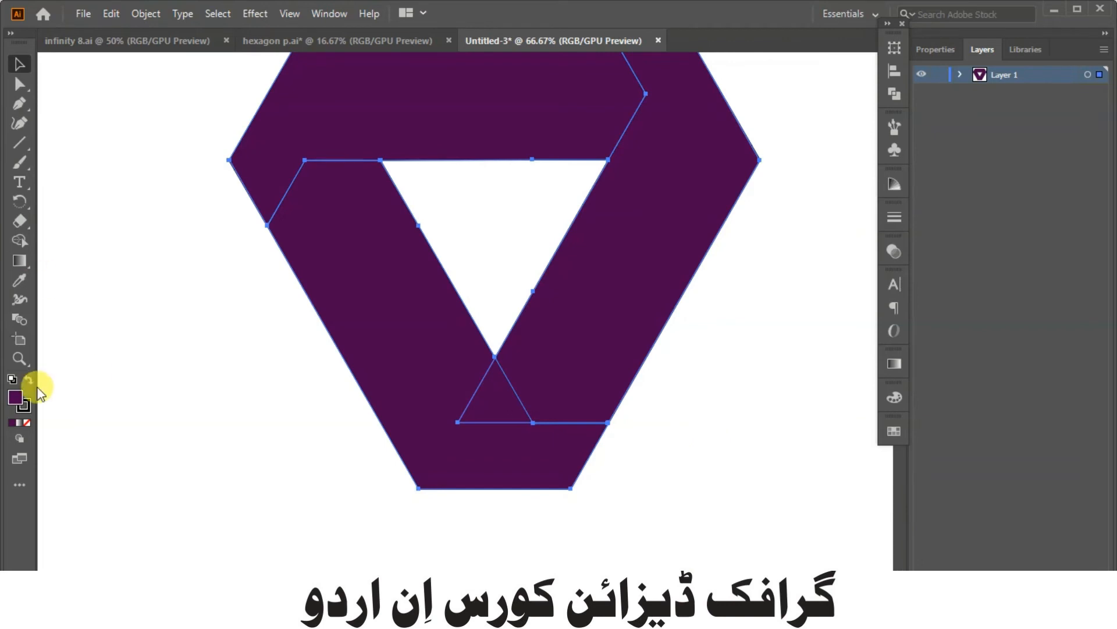
left_click(25, 406)
left_click(28, 422)
left_click(853, 394)
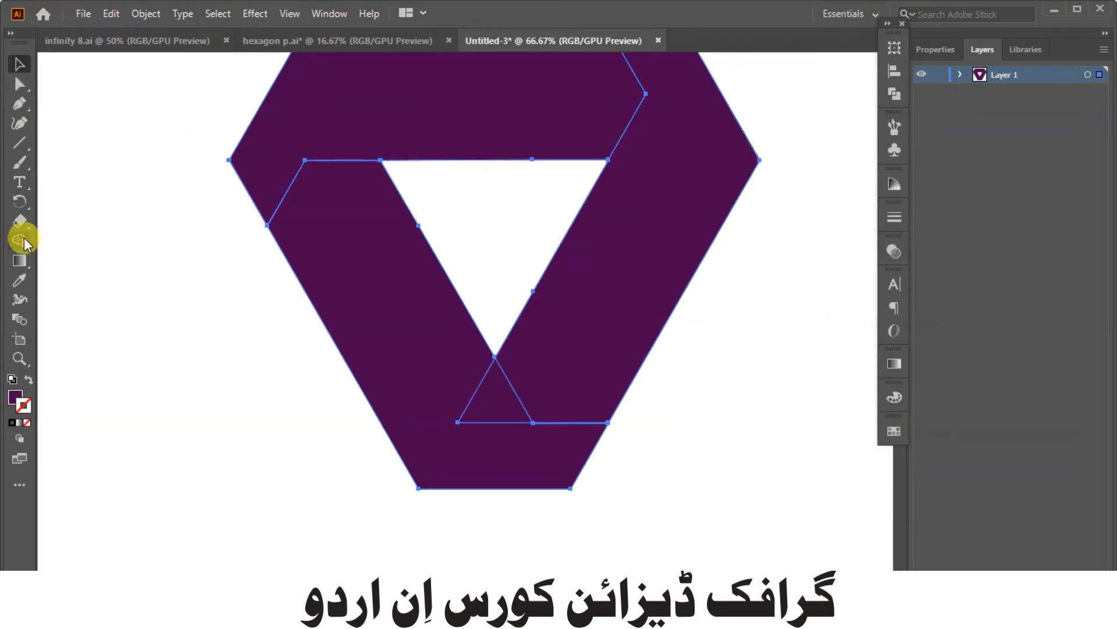
- Draw a small rectangle swatch beside the logo and duplicate it twice downward at equal spacing
left_click_drag(20, 145, 70, 147)
mouse_move(69, 250)
left_mouse_down()
mouse_move(121, 313)
mouse_move(114, 382)
left_mouse_up()
key("ctrl+d")
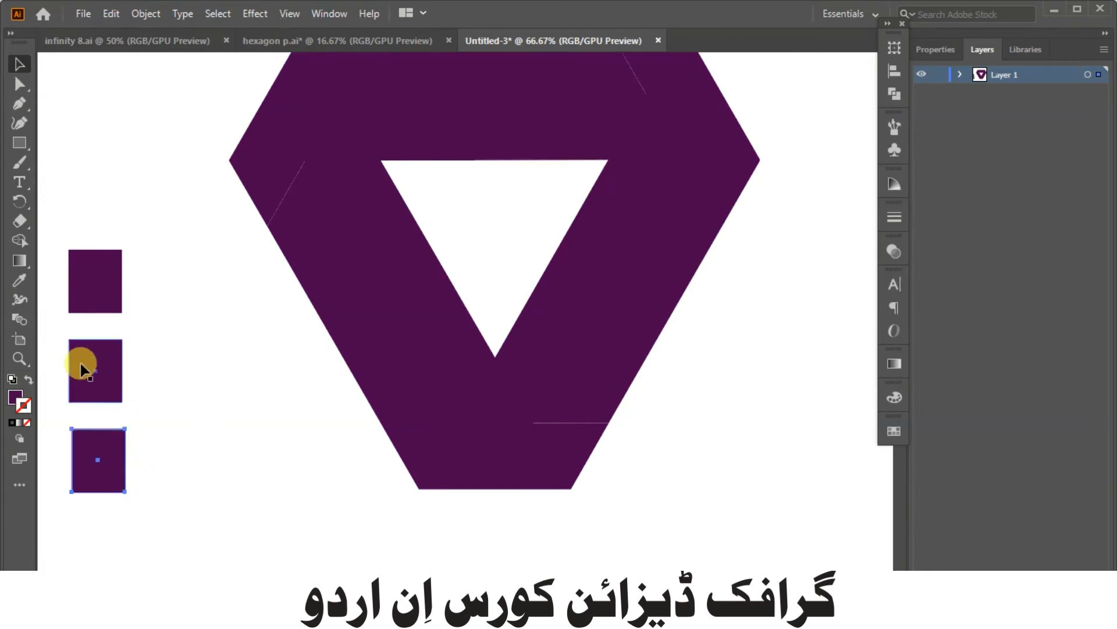
- Fill the topmost swatch rectangle with green 17CE09
double_click(14, 399)
left_click_drag(829, 278, 833, 338)
left_click_drag(793, 250, 810, 227)
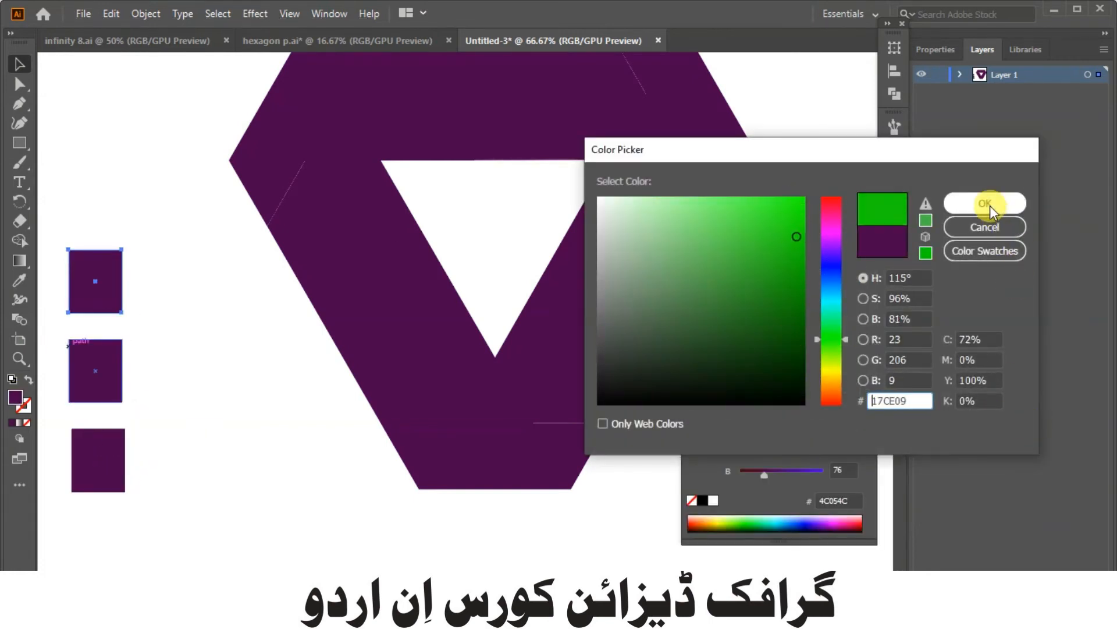
left_click(985, 203)
- Fill the middle swatch rectangle with bright red
left_click(94, 373)
double_click(15, 397)
left_click_drag(845, 233, 831, 198)
left_click(804, 198)
left_click(985, 203)
- Fill the lowest swatch rectangle with bright yellow
left_click(98, 460)
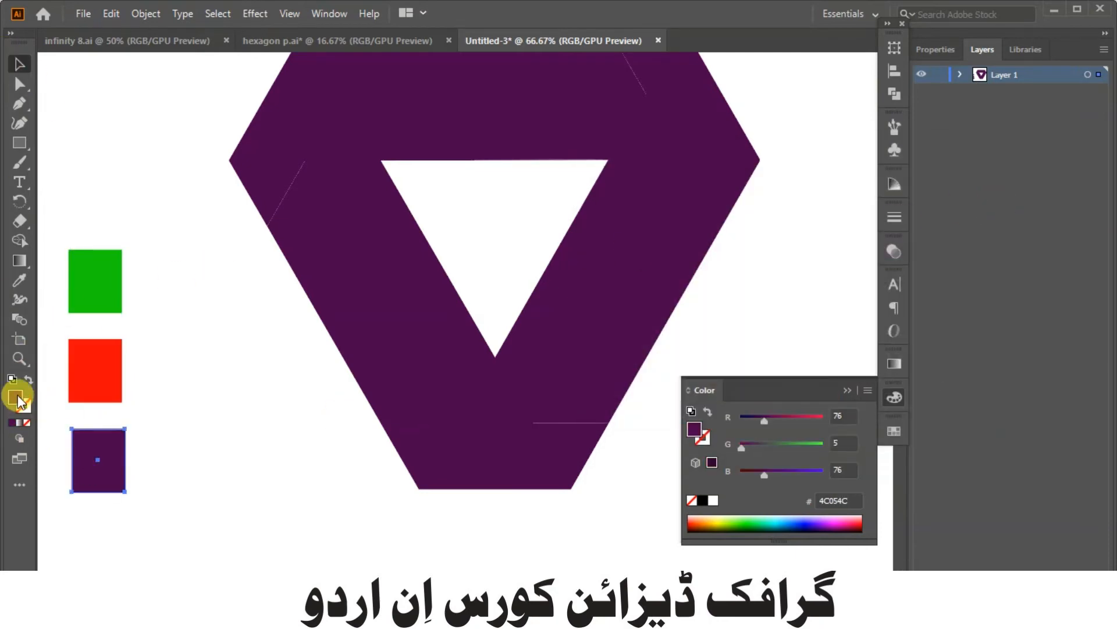
double_click(15, 397)
left_click(845, 370)
left_click(801, 200)
left_click(967, 211)
- Sample the swatch fills onto the bands with the Eyedropper: green for the upper, yellow for the left and red for the right
left_click(340, 146)
left_click(20, 280)
left_click(95, 281)
left_click(20, 64)
left_click(363, 274)
left_click(20, 281)
left_click(96, 451)
left_click(19, 64)
left_click(616, 291)
left_click(20, 280)
left_click(95, 351)
key("v")
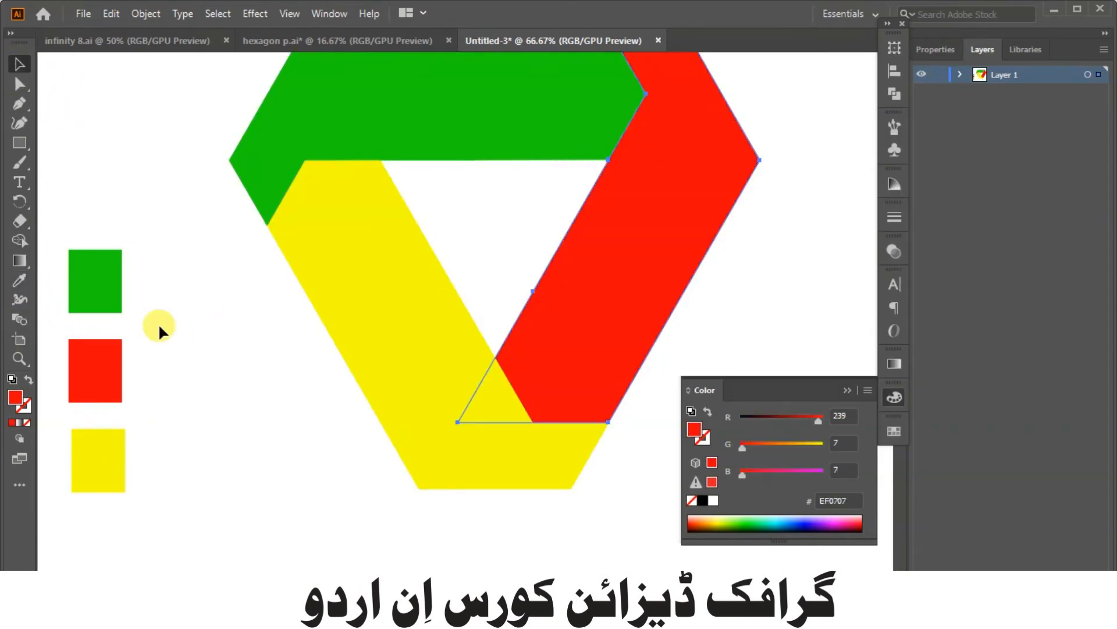
- Move the three colour swatches to the empty area right of the logo
scroll(253, 432, "down", 4)
scroll(246, 428, "up", 2)
left_click_drag(104, 282, 203, 448)
left_click_drag(187, 402, 668, 296)
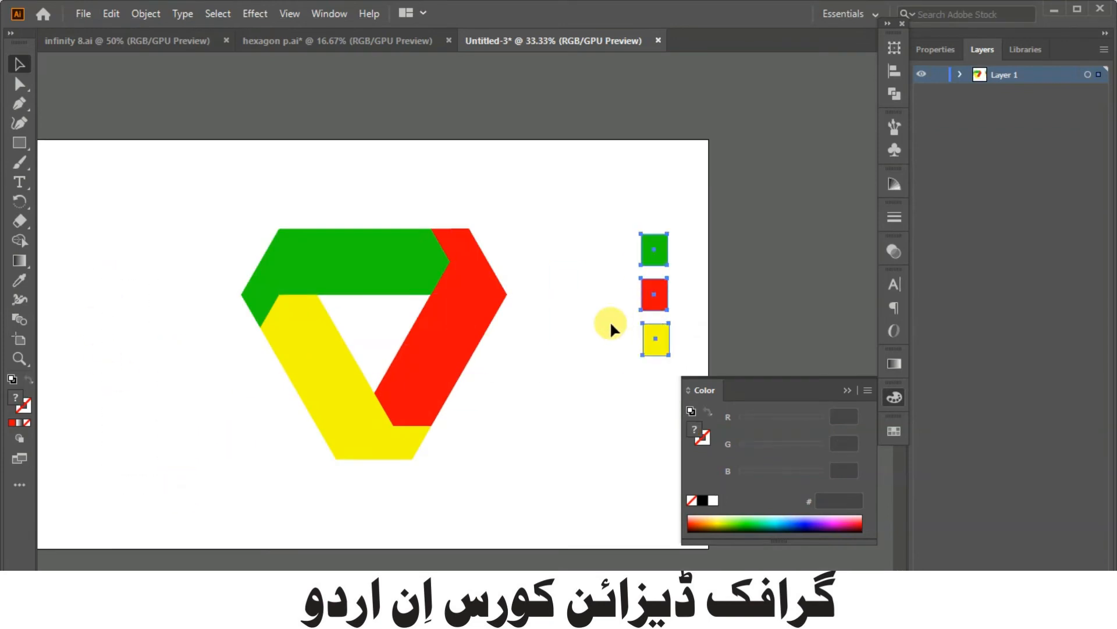
scroll(441, 340, "up", 2)
left_click(894, 363)
left_click(710, 380)
left_click(424, 356)
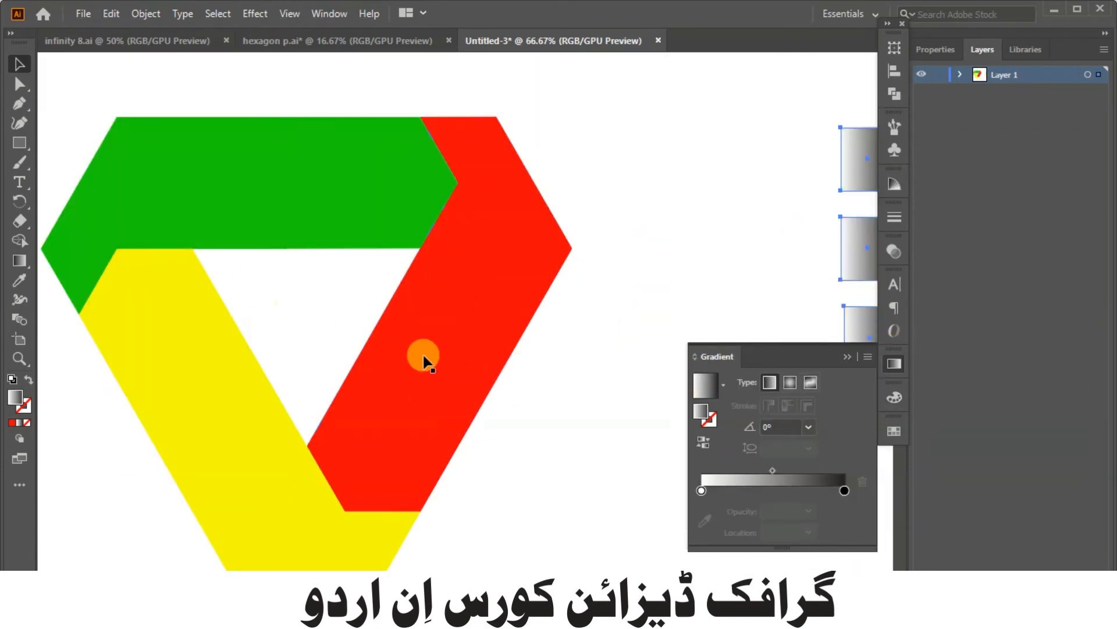
left_click(705, 384)
left_click(703, 444)
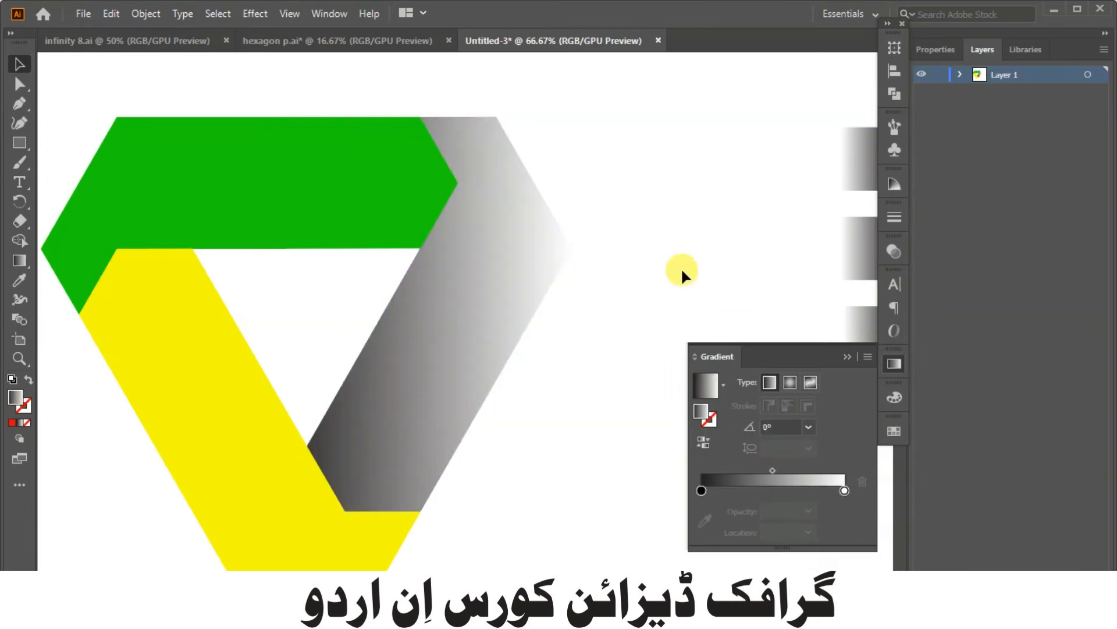
key("ctrl+z")
key("ctrl+z")
key("ctrl+z")
- Apply a reversed linear gradient to the right band and recolour its light stop with the red swatch's colour
left_click(707, 385)
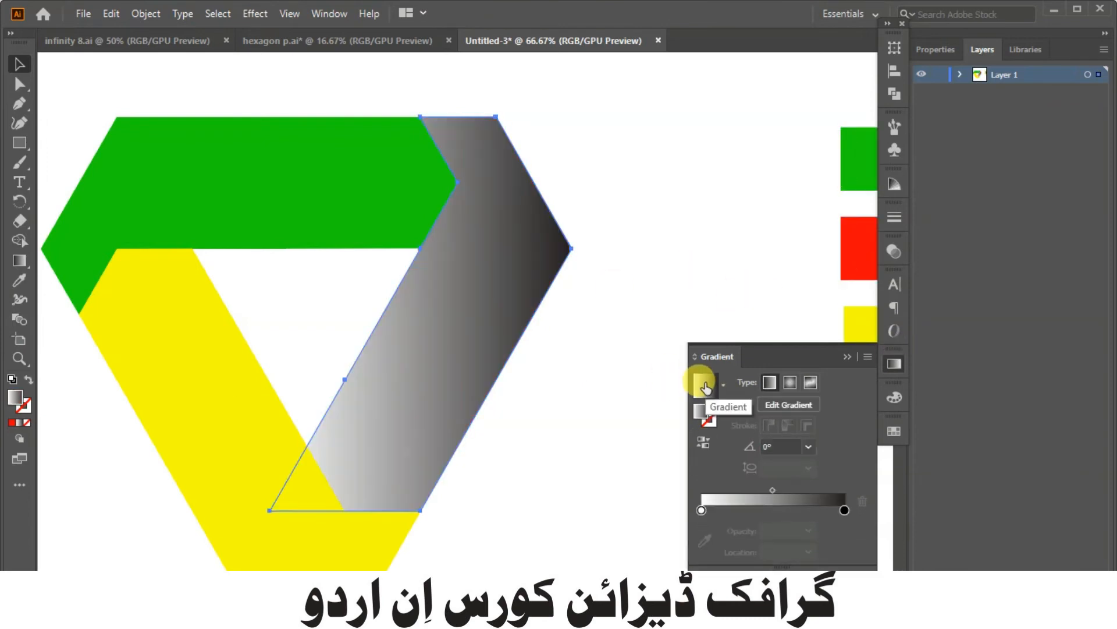
left_click(701, 442)
left_click(843, 510)
left_click(705, 540)
left_click(855, 230)
- Redraw the right band's gradient along its length at about 55°, keeping the dark end at the lower overlap
left_click(20, 256)
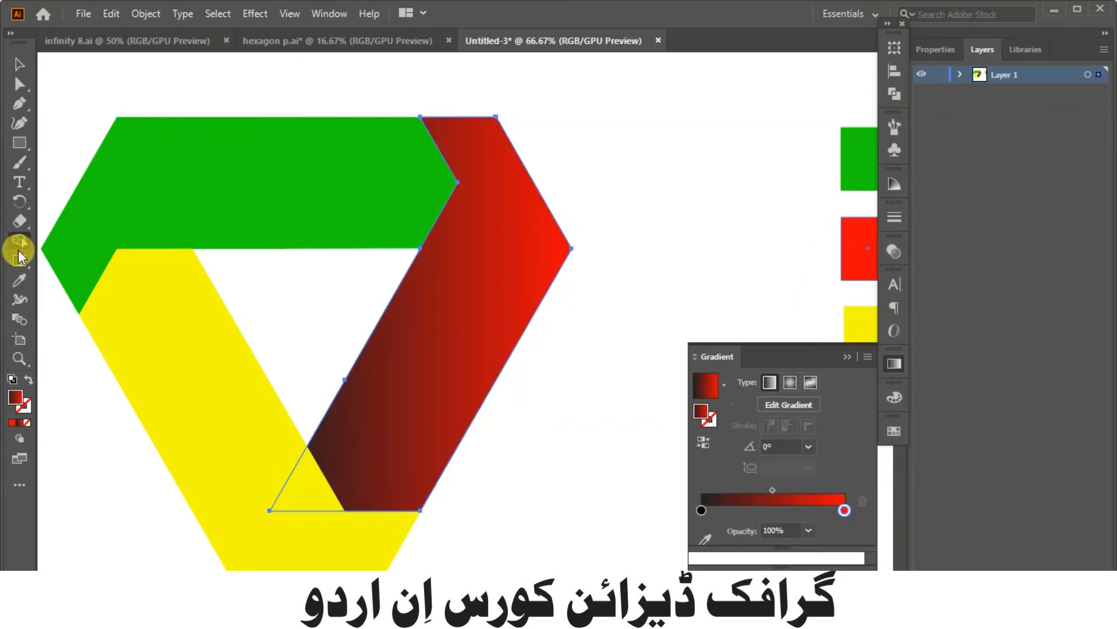
left_click(21, 256)
left_click_drag(351, 534, 492, 118)
left_click_drag(418, 492, 444, 348)
left_click_drag(424, 291, 376, 432)
left_click_drag(284, 399, 473, 129)
mouse_move(398, 234)
left_mouse_down()
mouse_move(369, 294)
mouse_move(376, 352)
mouse_move(326, 340)
left_mouse_up()
left_click_drag(340, 334, 366, 297)
left_click_drag(421, 205, 388, 256)
mouse_move(349, 308)
left_mouse_down()
mouse_move(362, 329)
mouse_move(353, 343)
left_mouse_up()
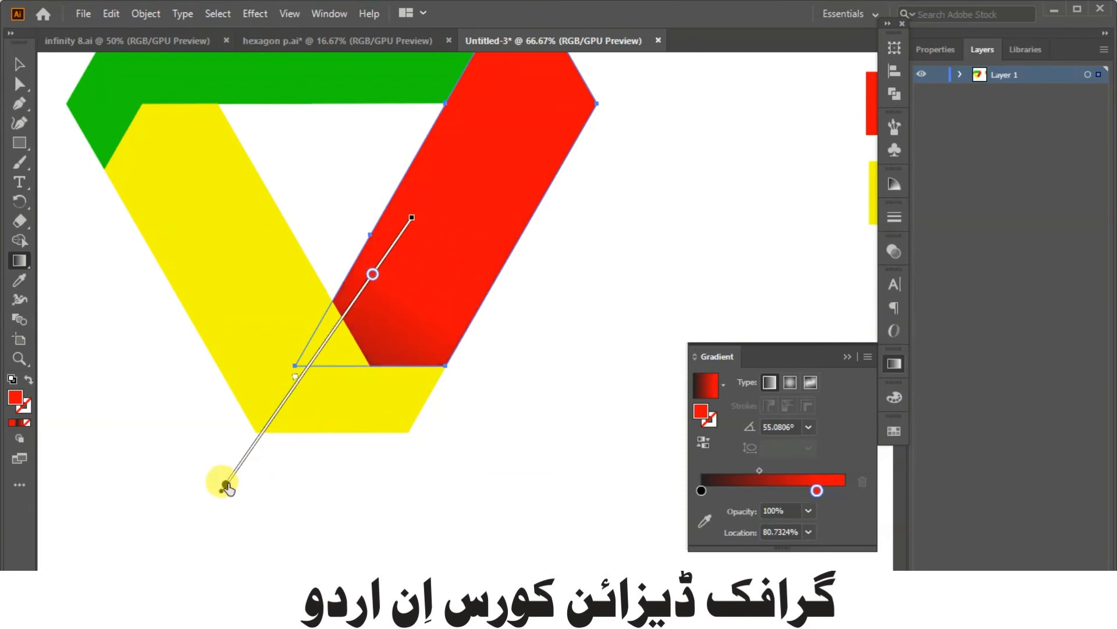
- Reposition the black and red stops of the right band's gradient to refine the shadow at its lower end
left_click_drag(227, 486, 282, 404)
left_click_drag(413, 216, 449, 197)
mouse_move(397, 240)
left_mouse_down()
mouse_move(468, 139)
mouse_move(377, 300)
mouse_move(359, 292)
left_mouse_up()
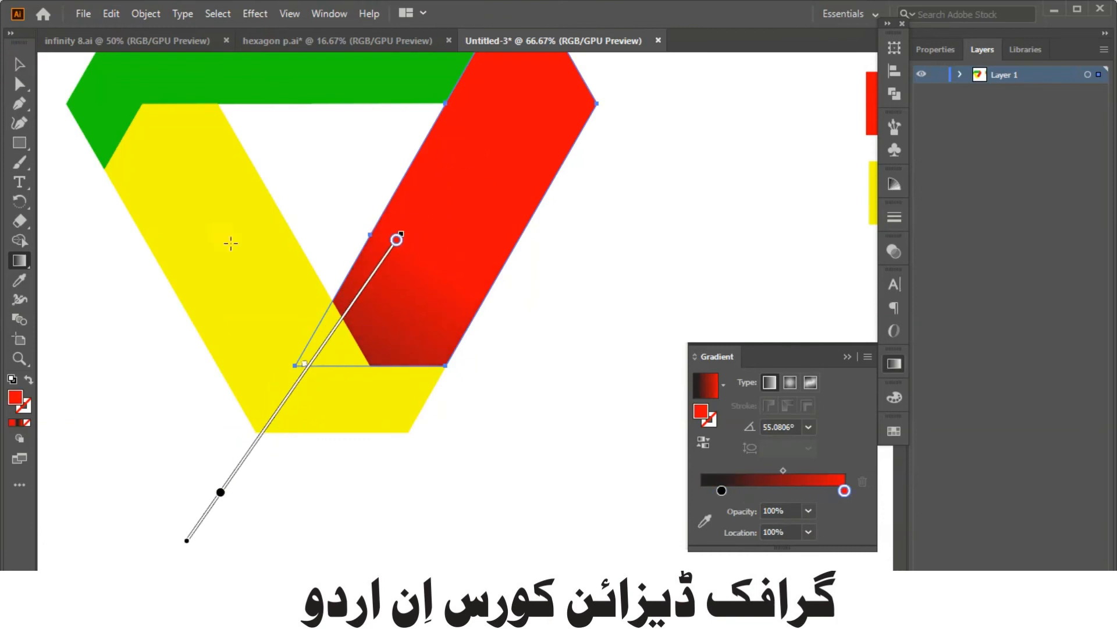
- Add a dark red intermediate stop at about 63% to the right band's gradient and deselect the band
left_click(247, 457)
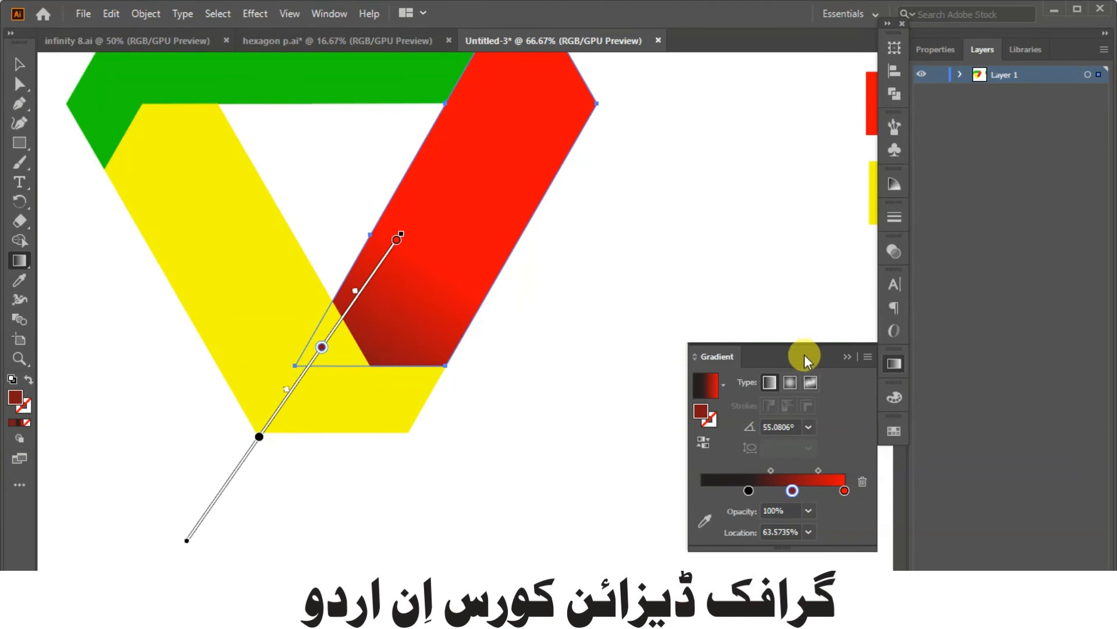
double_click(792, 490)
mouse_move(750, 344)
left_mouse_down()
mouse_move(795, 346)
mouse_move(765, 346)
left_mouse_up()
left_click(100, 286)
key("v")
left_click(79, 359)
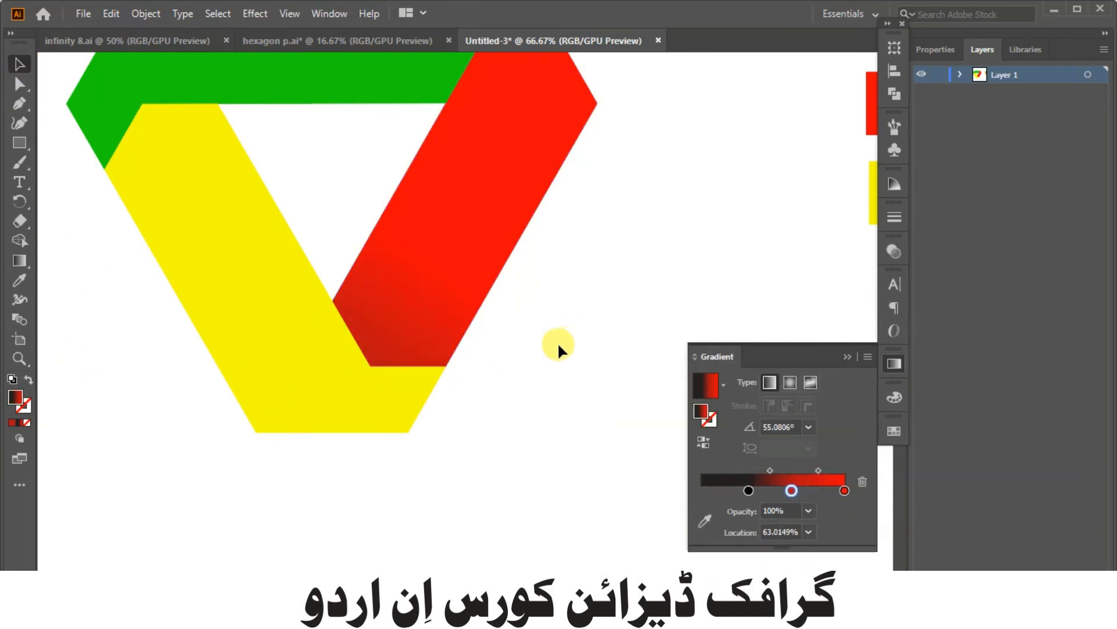
- Apply the linear gradient to the upper band with only two stops, red at the start and black at the end
scroll(558, 349, "down", 2)
left_click(449, 198)
left_click(769, 383)
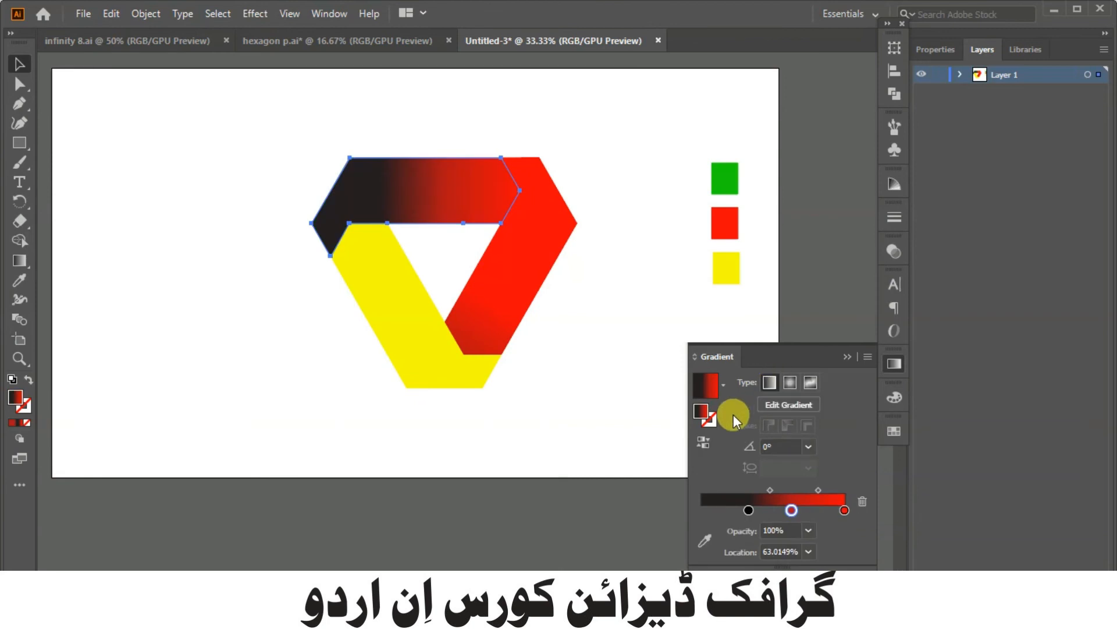
left_click(704, 443)
left_click(704, 442)
left_click_drag(797, 490, 845, 490)
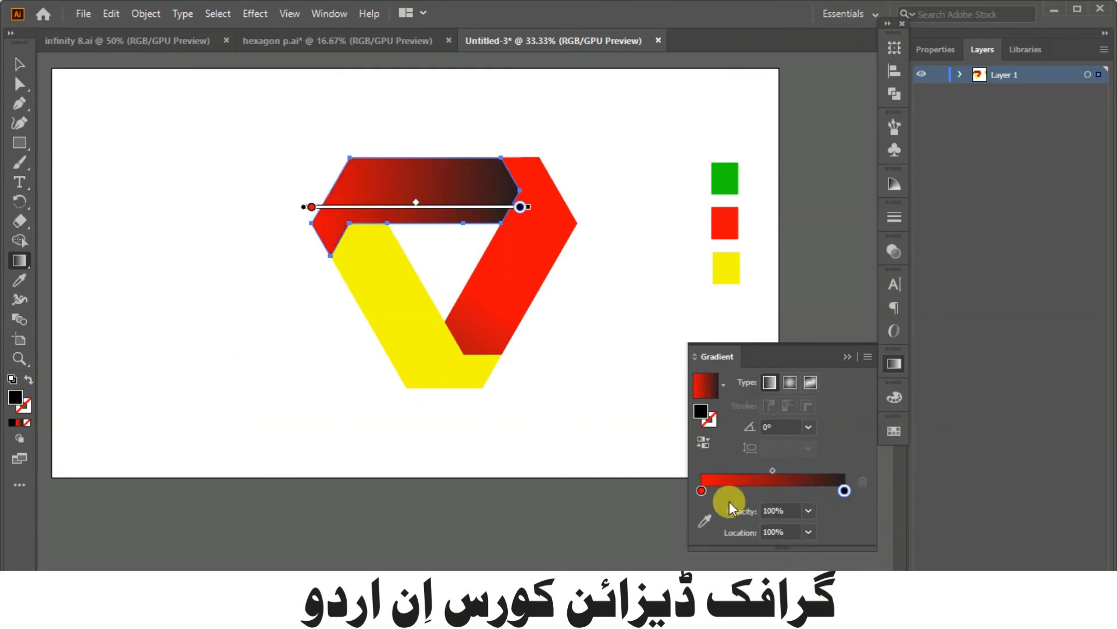
- Recolour the red stop of the upper band's gradient with the green swatch's colour
left_click(701, 490)
left_click(705, 520)
left_click(723, 178)
left_click(20, 64)
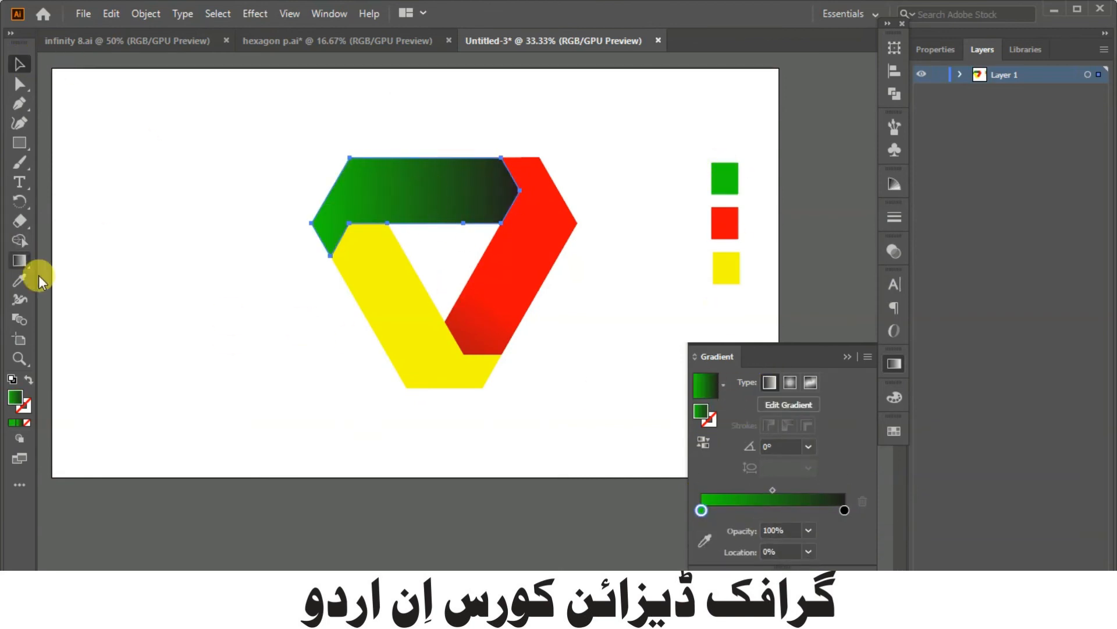
- Shift the upper band's gradient toward its right-hand overlap and move the black stop to about 90%
left_click(19, 260)
left_click(438, 208)
mouse_move(438, 207)
left_mouse_down()
mouse_move(528, 218)
mouse_move(497, 212)
mouse_move(415, 268)
mouse_move(437, 211)
mouse_move(498, 201)
left_mouse_up()
key("ctrl+z")
key("ctrl+z")
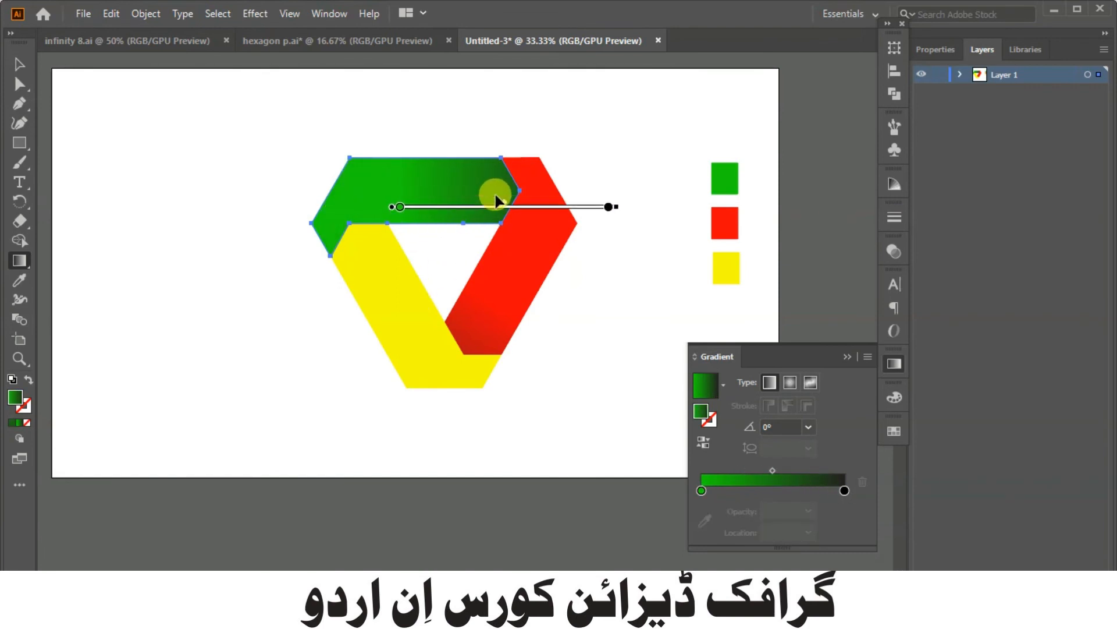
left_click_drag(604, 207, 588, 207)
mouse_move(407, 208)
left_mouse_down()
mouse_move(369, 212)
mouse_move(410, 210)
left_mouse_up()
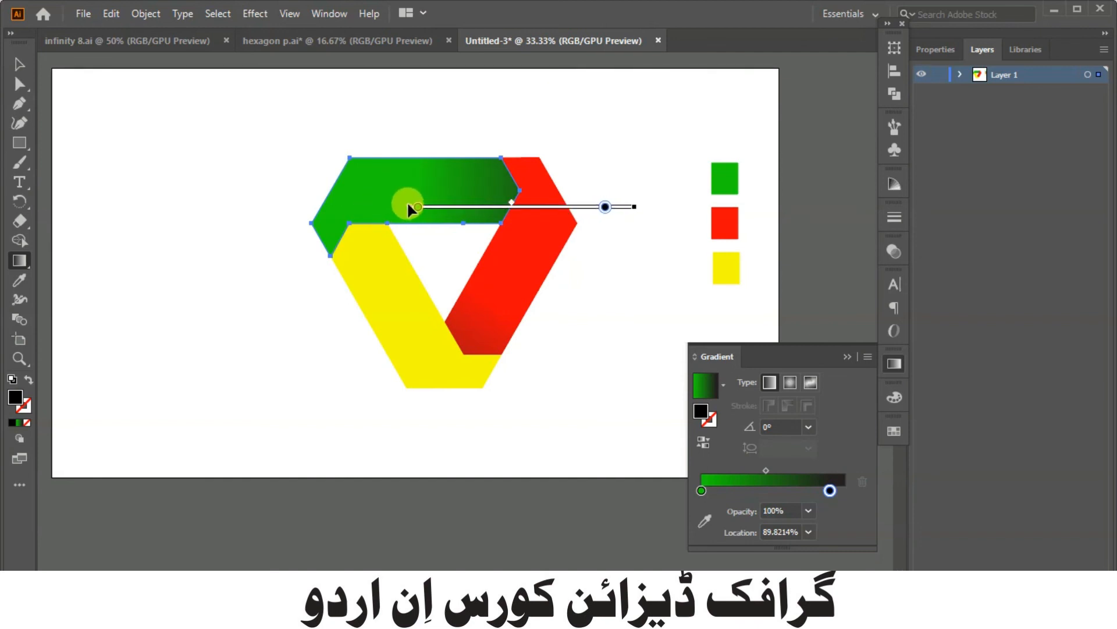
- Apply a black-to-green linear gradient along the left band at about -60°, shift it upward and select the green stop
left_click(21, 63)
left_click(358, 271)
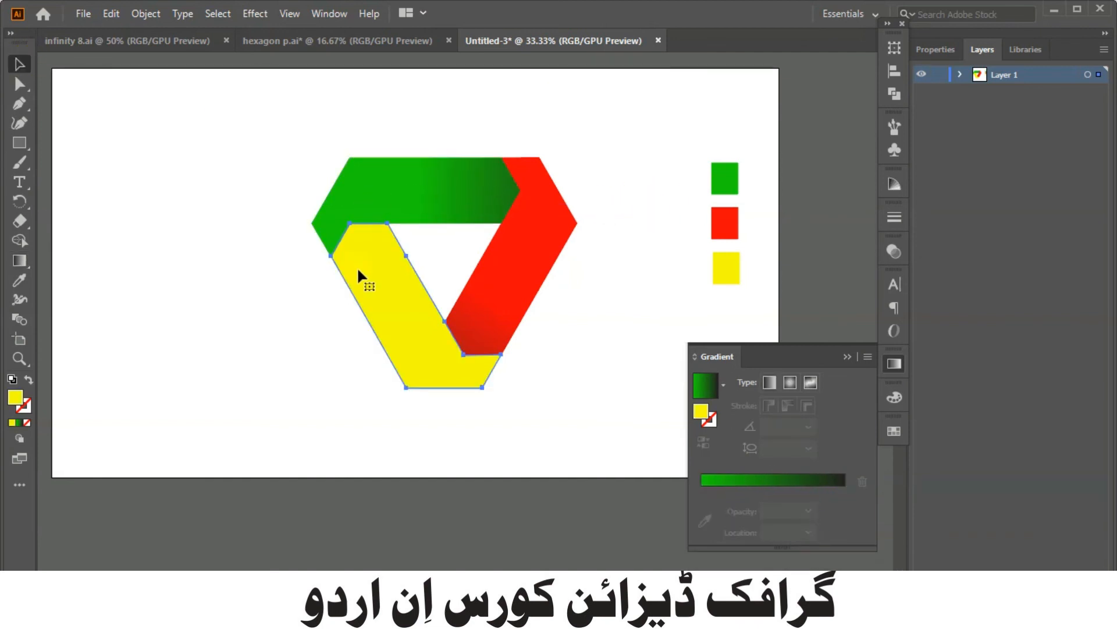
left_click(770, 383)
key("g")
mouse_move(351, 192)
left_mouse_down()
mouse_move(444, 401)
mouse_move(473, 406)
left_mouse_up()
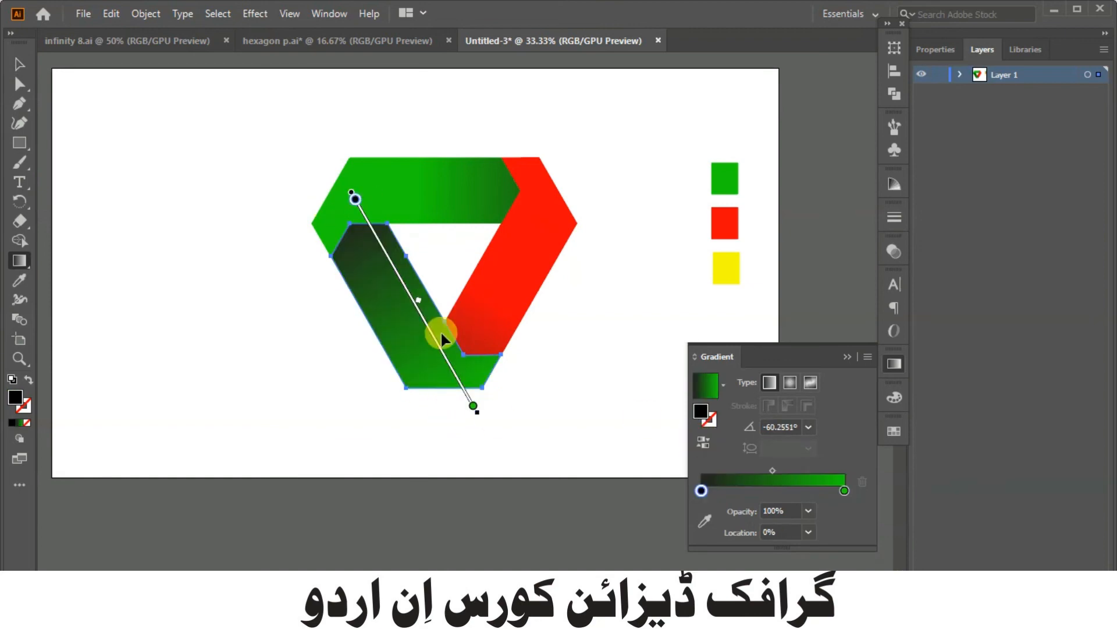
left_click_drag(444, 338, 399, 287)
left_click(844, 490)
key("i")
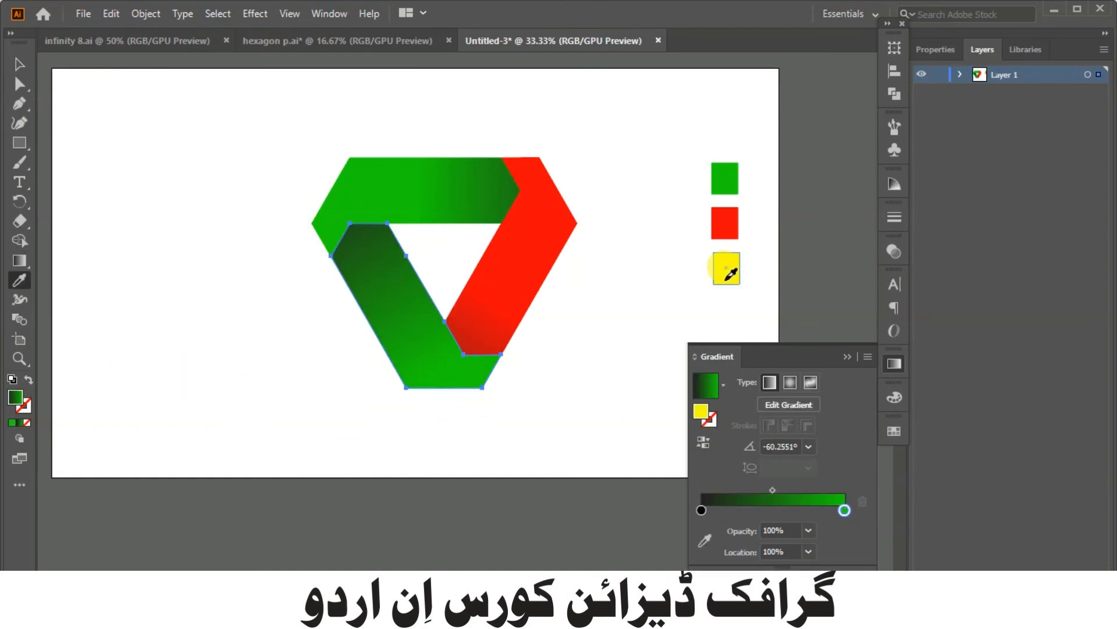
left_click(726, 277)
key("ctrl+z")
- Recolour the left band's green stop with the yellow swatch's colour and move its black stop to about 27%
left_click(704, 540)
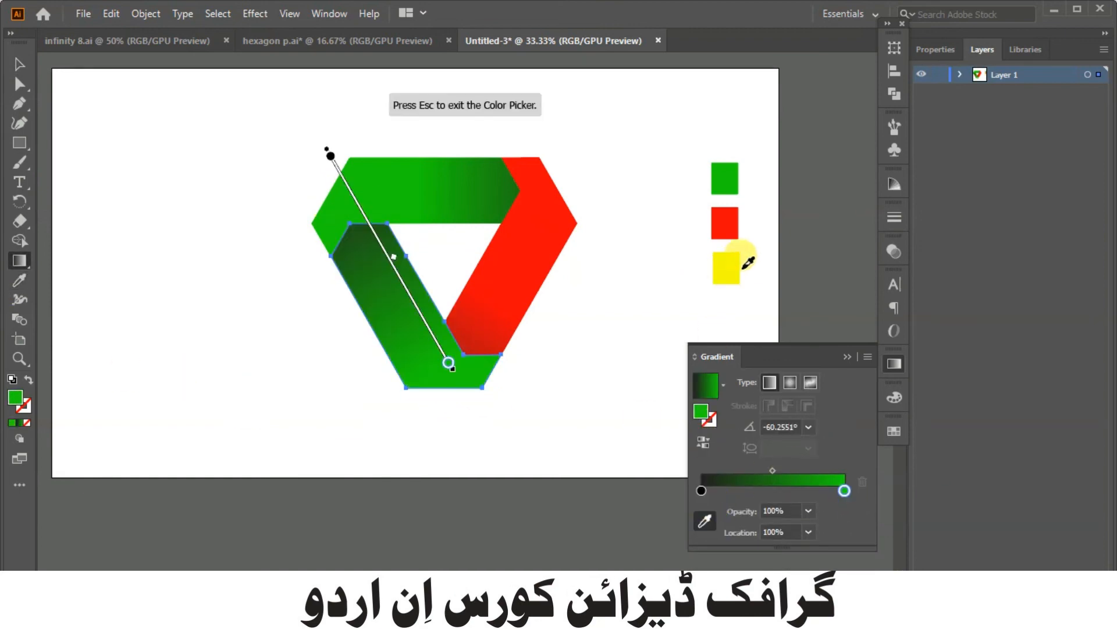
left_click(726, 266)
mouse_move(326, 155)
left_mouse_down()
mouse_move(282, 71)
mouse_move(322, 139)
left_mouse_up()
mouse_move(399, 274)
left_mouse_down()
mouse_move(392, 262)
mouse_move(447, 352)
mouse_move(400, 291)
mouse_move(411, 297)
left_mouse_up()
left_click(20, 64)
left_click(157, 174)
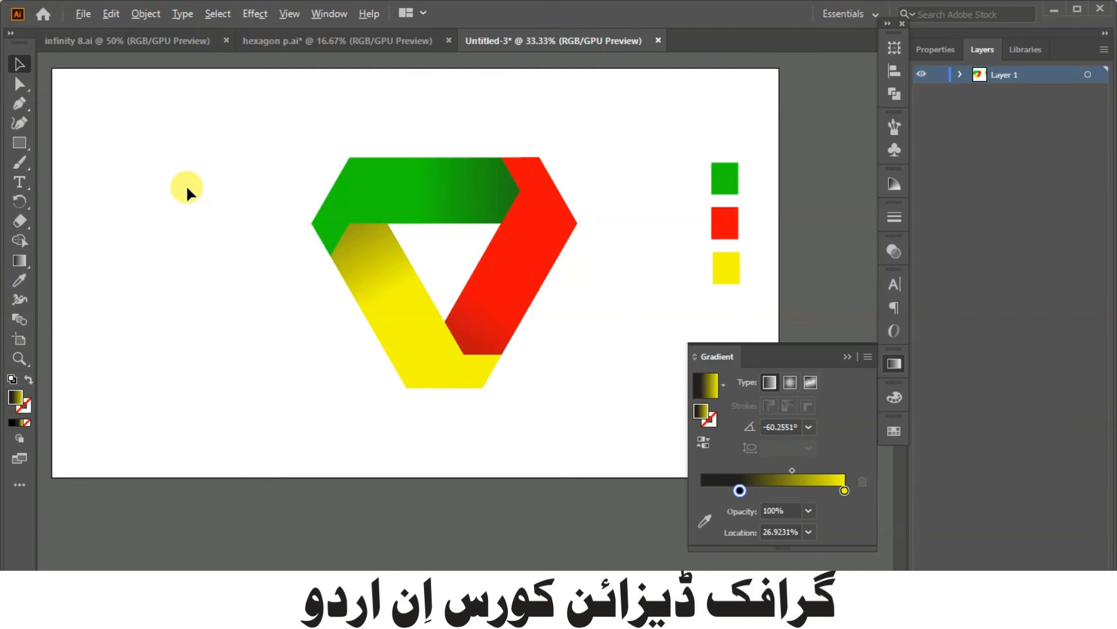
- Move the three colour swatches to the left of the logo and close the gradient settings
scroll(187, 195, "down", 2)
scroll(354, 303, "up", 2)
left_click_drag(354, 260, 496, 406)
left_click_drag(618, 142, 689, 320)
left_click_drag(686, 267, 60, 403)
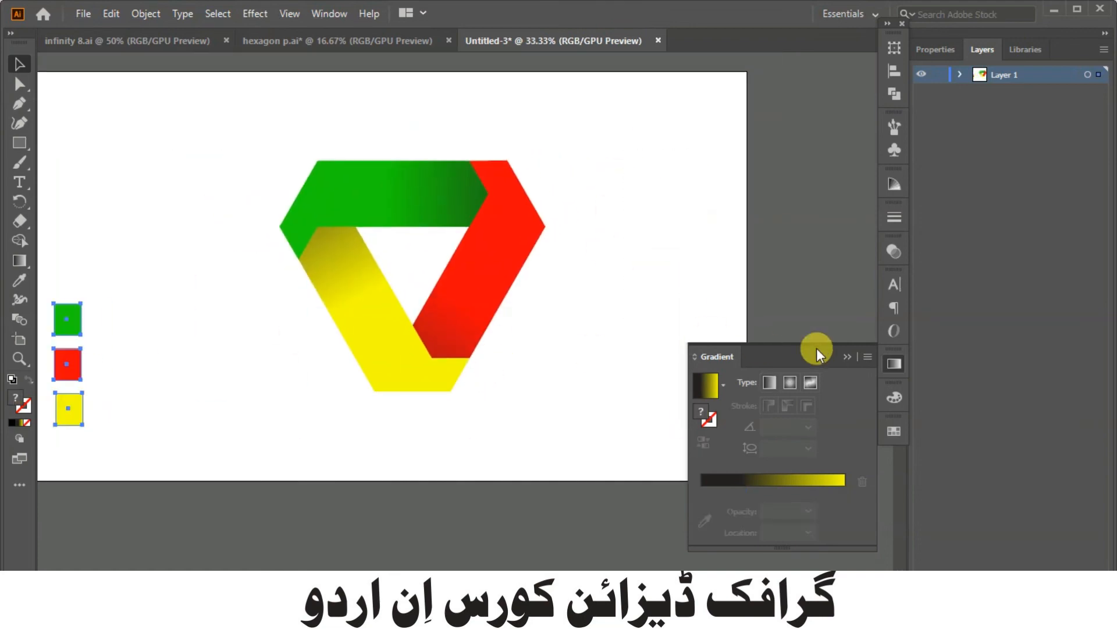
left_click(848, 356)
left_click(670, 353)
left_click_drag(546, 357, 685, 380)
left_click_drag(405, 160, 747, 482)
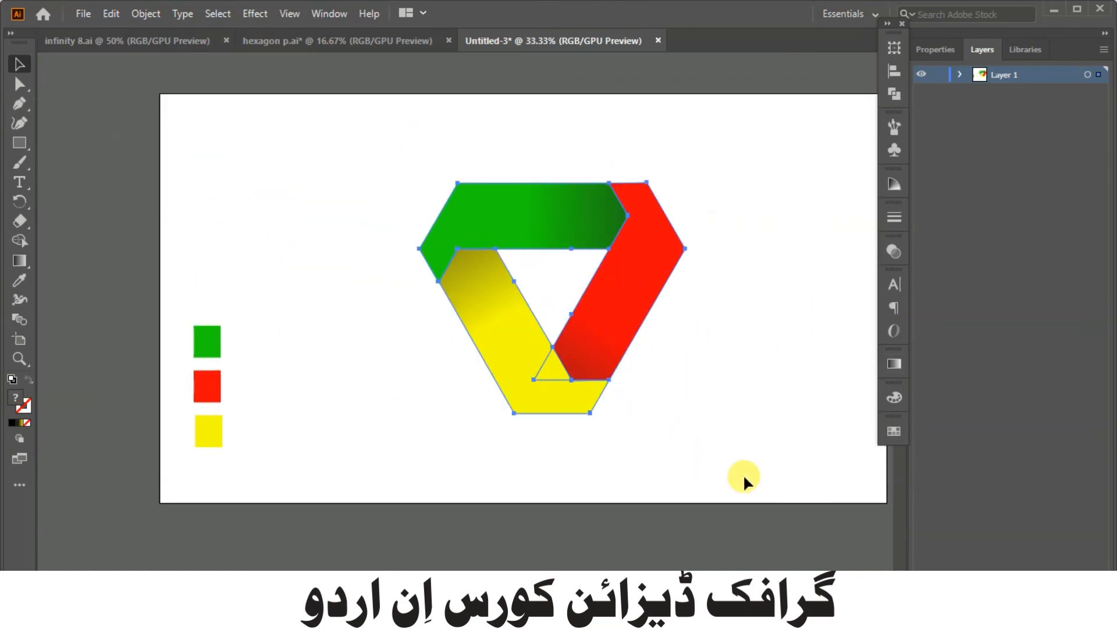
left_click(731, 455)
key("ctrl+=")
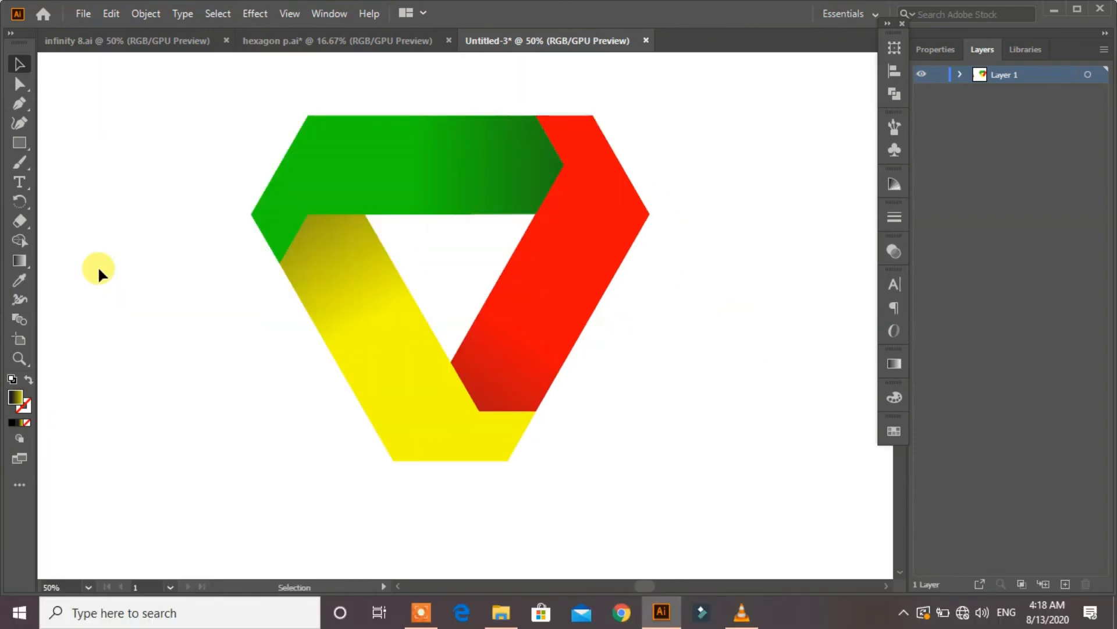